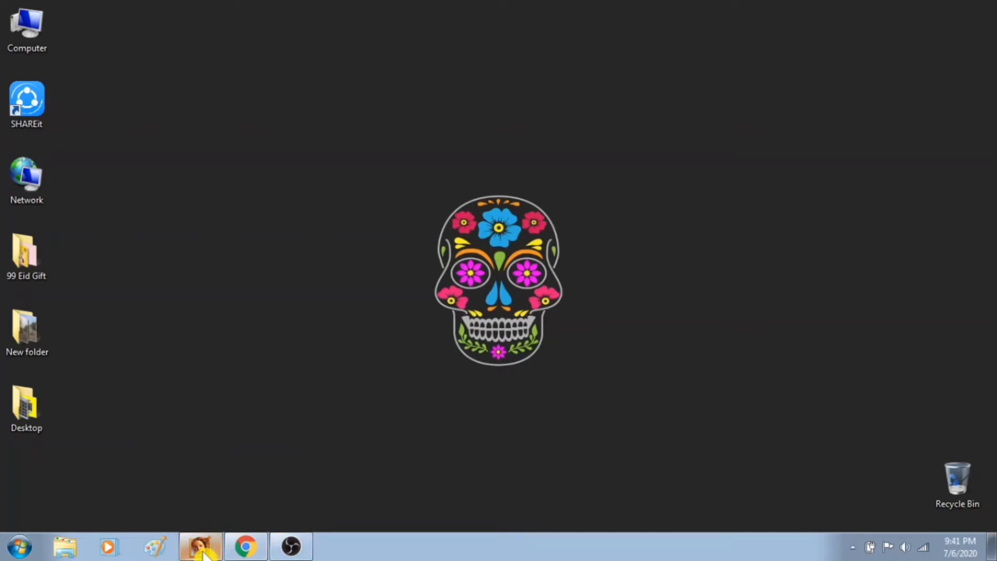
Switch to Adobe Illustrator, create a new document and move its window up so the page is in view.
{"action": "left_click", "coordinate": [203, 552]}
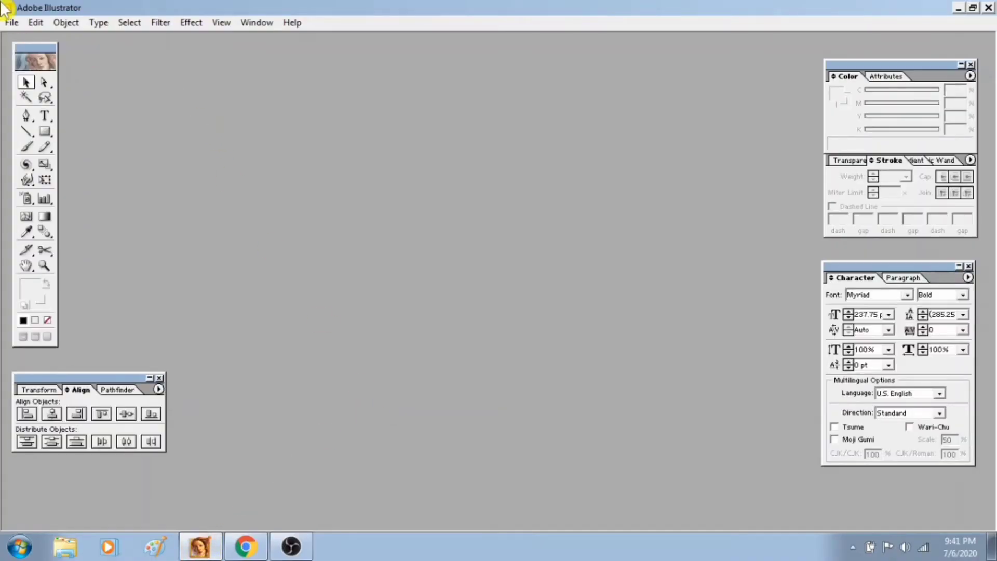
{"action": "left_click", "coordinate": [11, 22]}
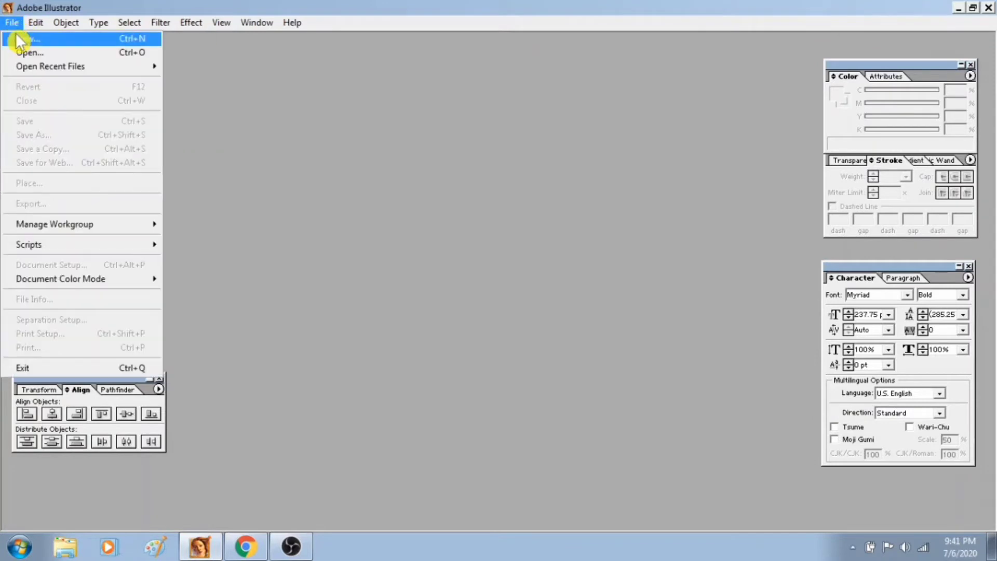
{"action": "left_click", "coordinate": [21, 42]}
{"action": "left_click", "coordinate": [629, 216]}
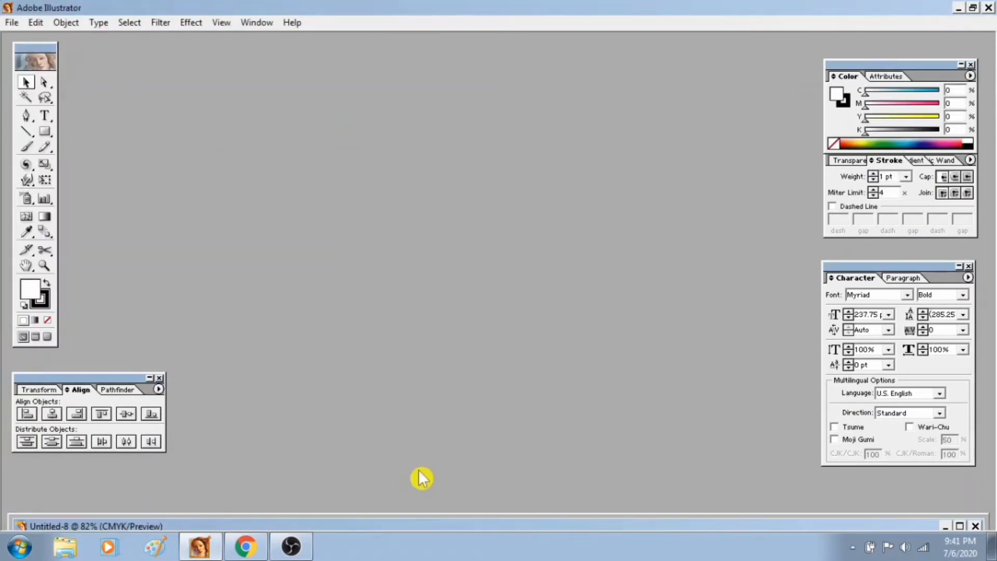
{"action": "left_click_drag", "start_coordinate": [398, 527], "coordinate": [452, 38]}
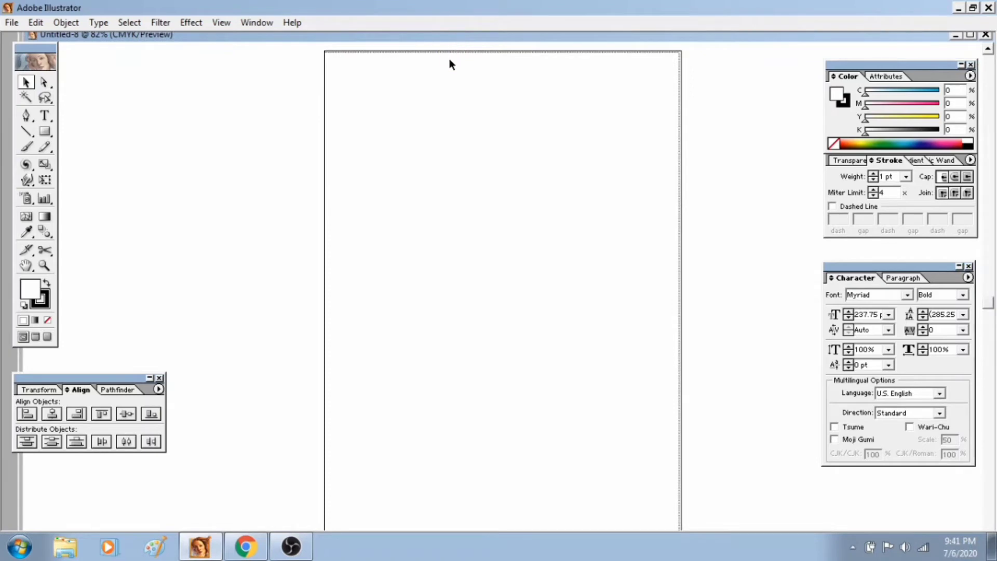
Show the rulers and set their units to inches.
{"action": "key", "text": "ctrl+r"}
{"action": "right_click", "coordinate": [439, 46]}
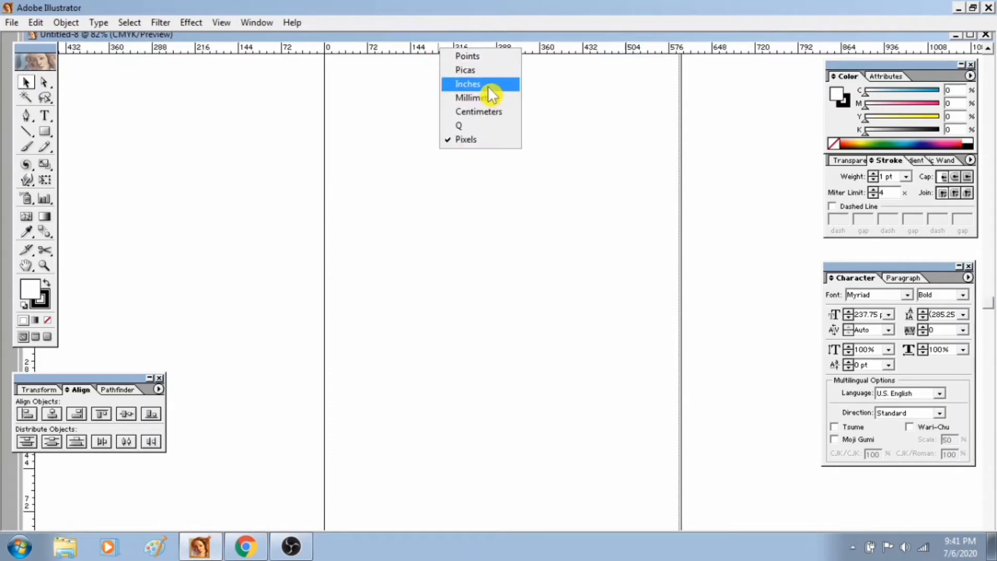
{"action": "left_click", "coordinate": [490, 85]}
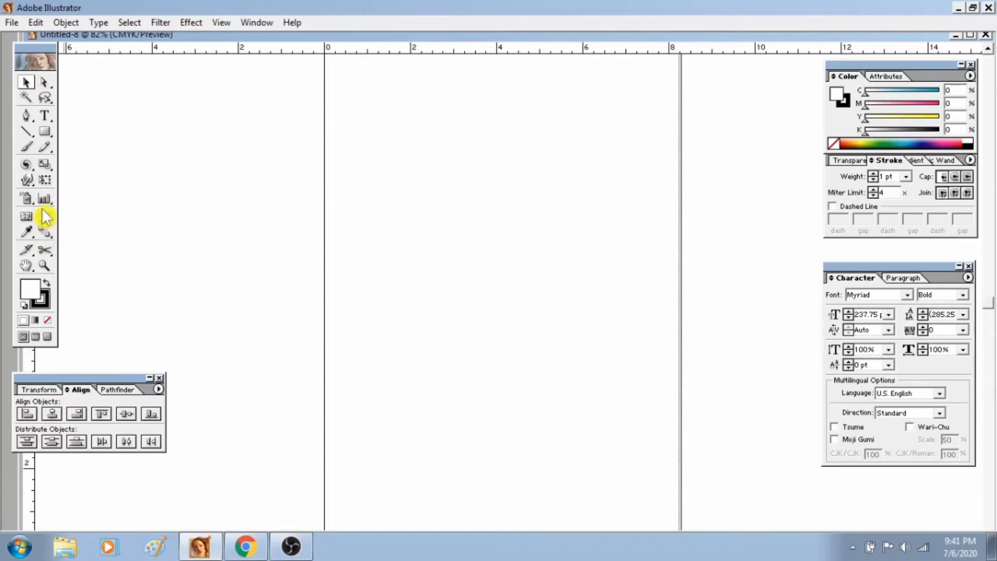
Create a rectangle 3.24 in wide and 2 in high on the page.
{"action": "left_click", "coordinate": [45, 133]}
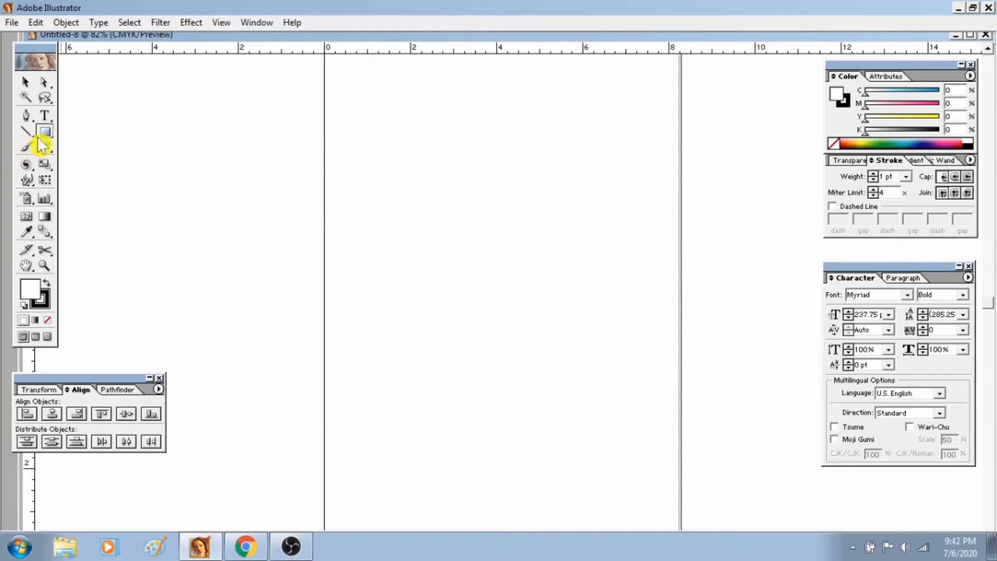
{"action": "left_click", "coordinate": [414, 205]}
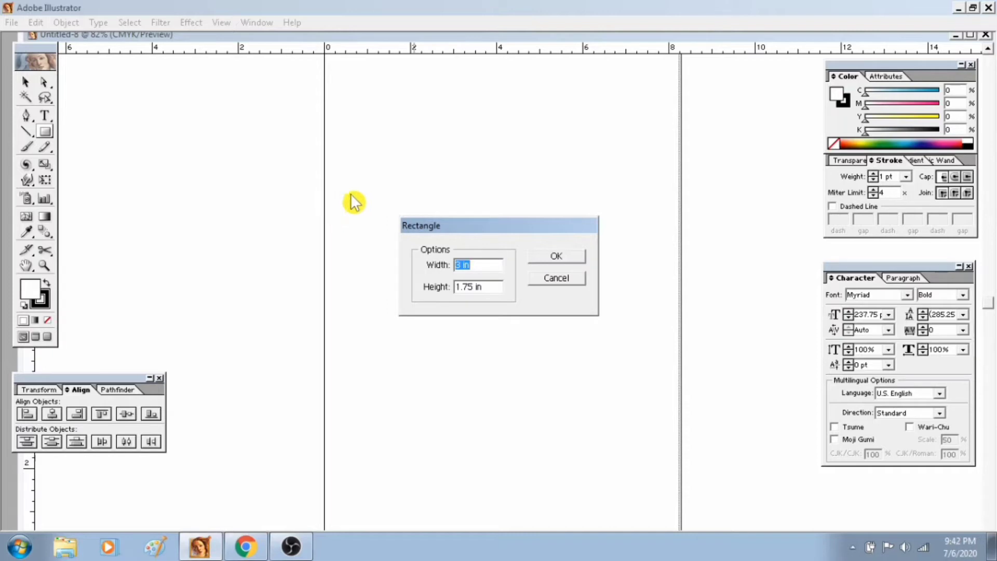
{"action": "type", "text": "3.24"}
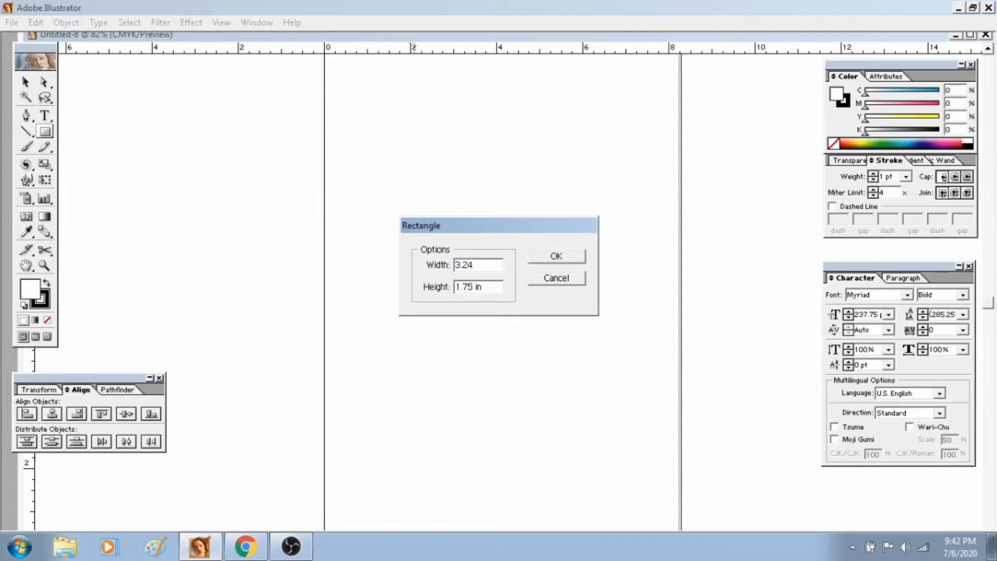
{"action": "key", "text": "Tab"}
{"action": "type", "text": "2"}
{"action": "key", "text": "Return"}
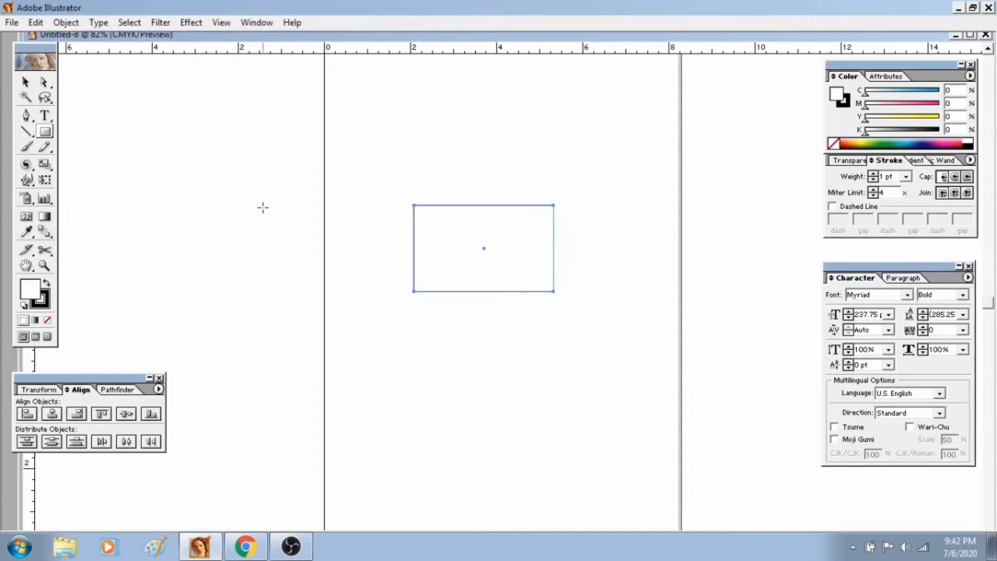
Create a second rectangle 3 in wide and 1.75 in high, overlapping the first.
{"action": "left_click", "coordinate": [376, 231]}
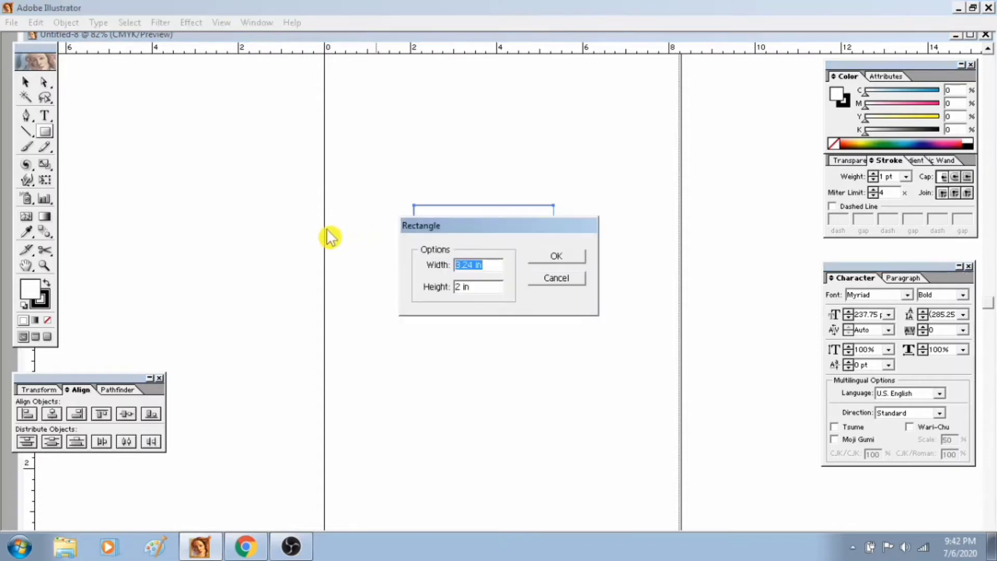
{"action": "type", "text": "3"}
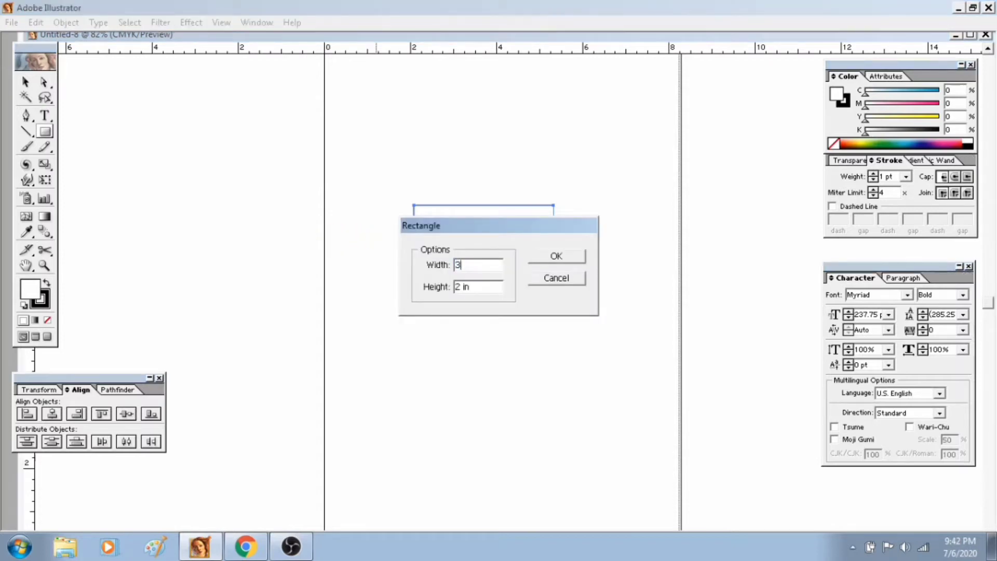
{"action": "key", "text": "Tab"}
{"action": "key", "text": "BackSpace"}
{"action": "type", "text": "1.75"}
{"action": "key", "text": "Return"}
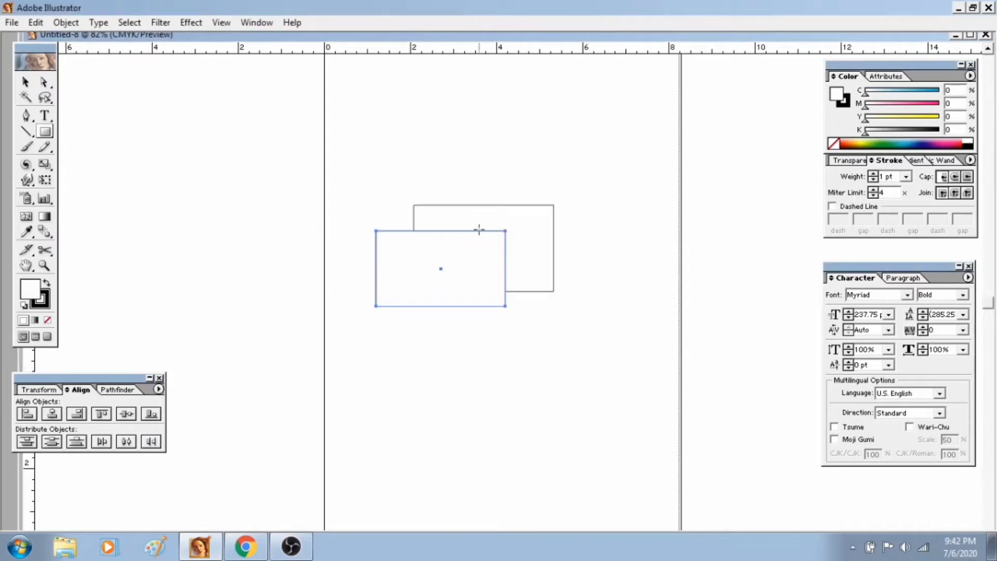
Select the larger and the smaller rectangle together.
{"action": "left_click", "coordinate": [25, 82]}
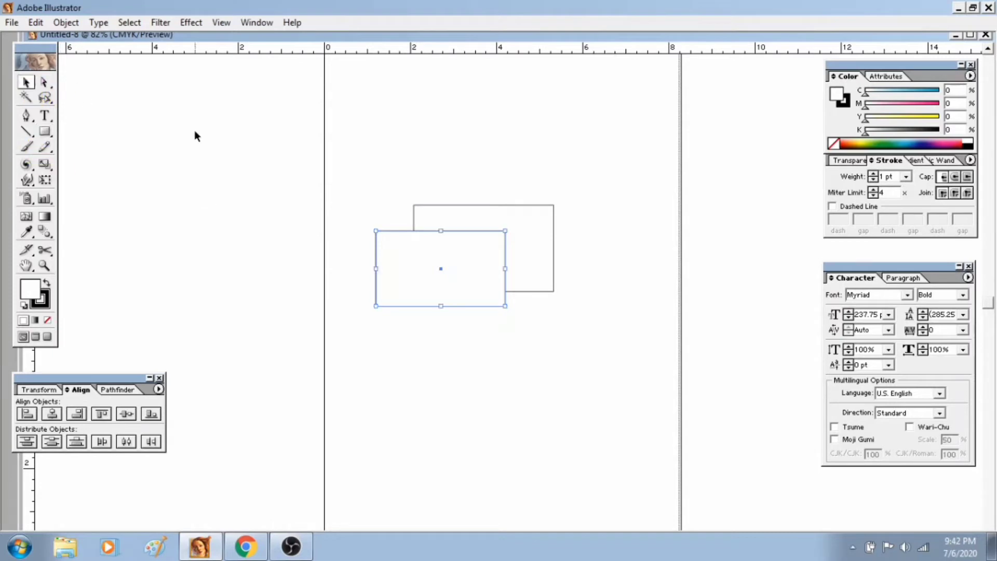
{"action": "left_click", "coordinate": [386, 171]}
{"action": "left_click", "coordinate": [439, 258]}
{"action": "left_click", "coordinate": [458, 216]}
{"action": "left_click", "coordinate": [366, 177]}
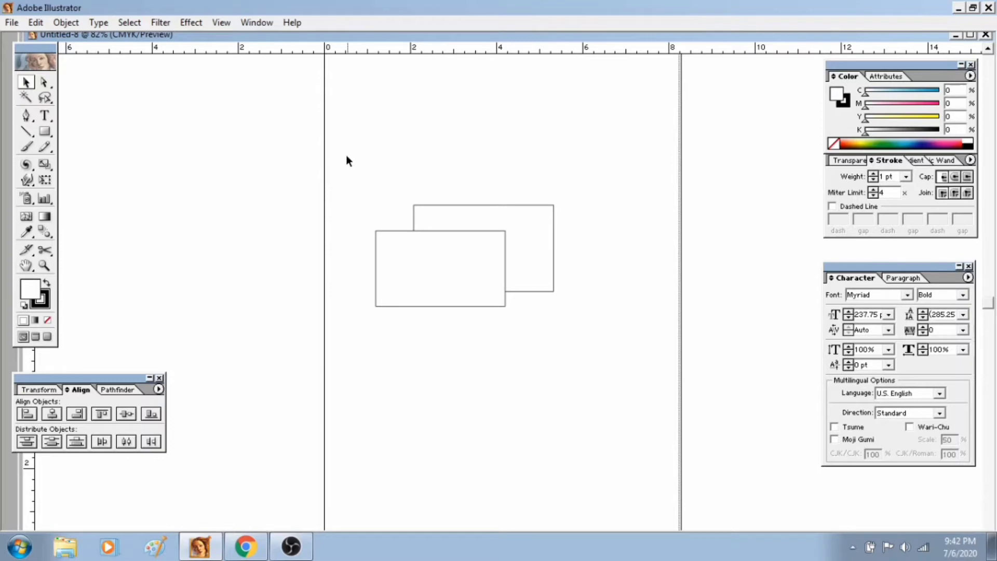
{"action": "left_click_drag", "start_coordinate": [357, 165], "coordinate": [472, 264]}
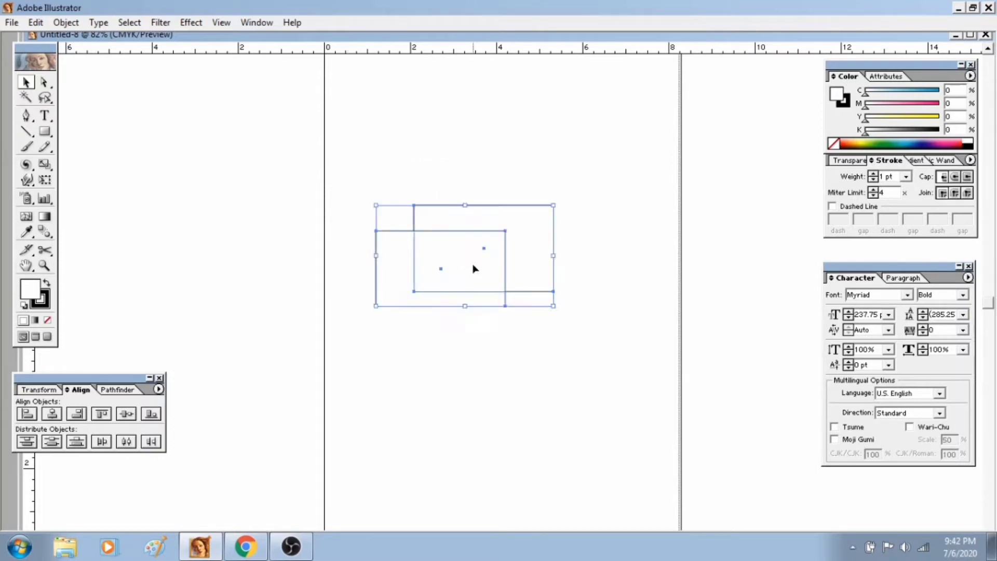
{"action": "left_click", "coordinate": [419, 142]}
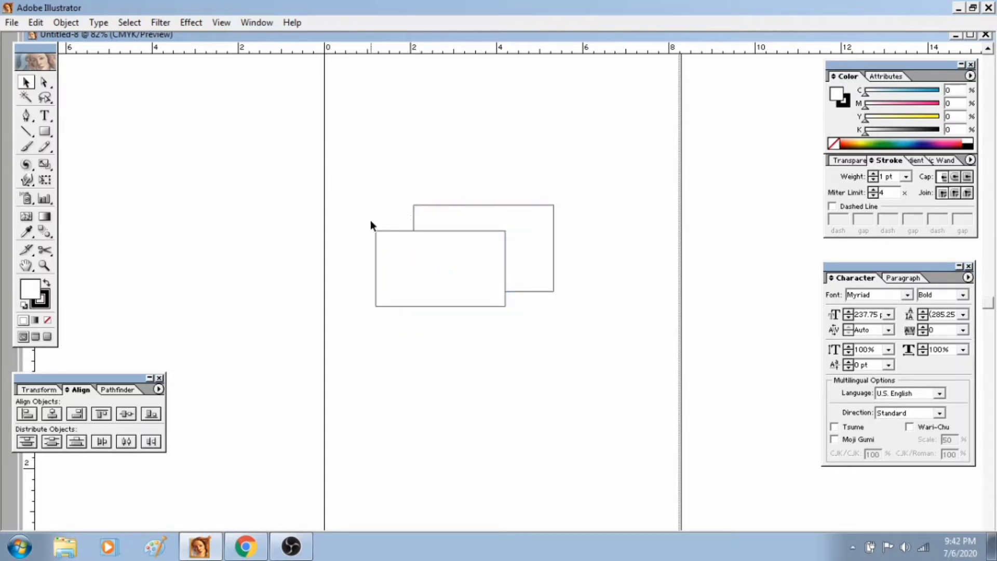
{"action": "left_click", "coordinate": [394, 230]}
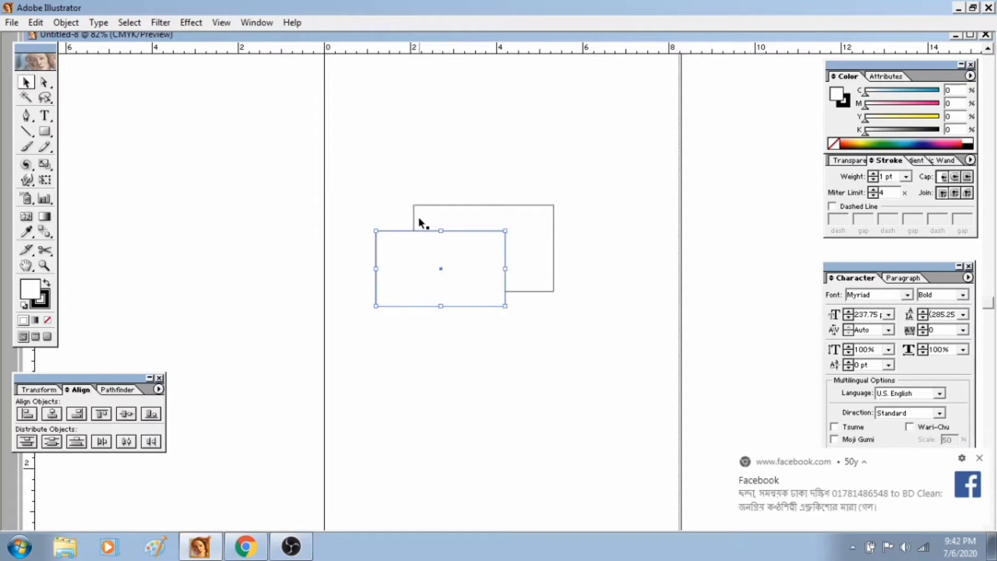
{"action": "left_click", "coordinate": [414, 214], "text": "shift"}
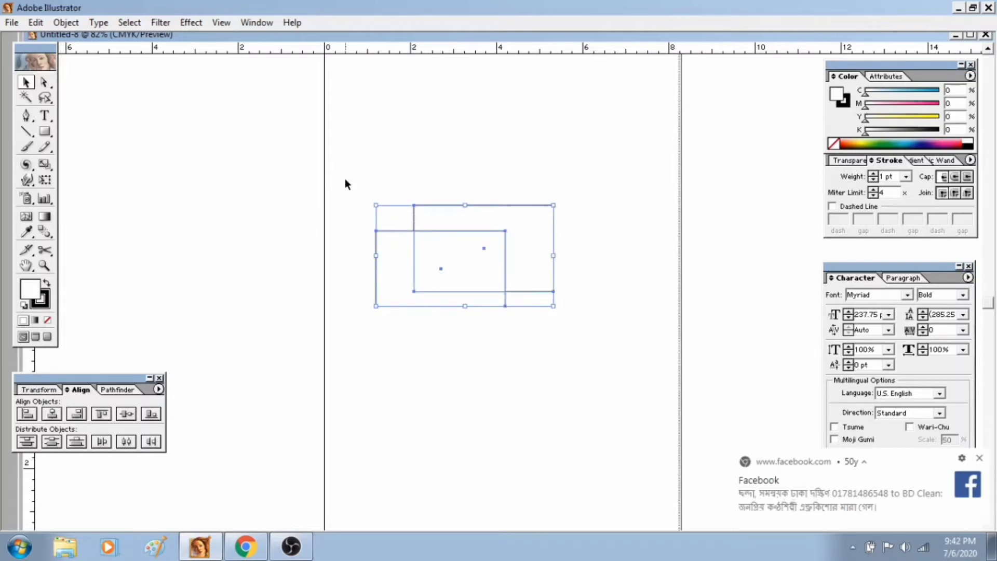
{"action": "left_click_drag", "start_coordinate": [346, 180], "coordinate": [536, 274]}
Hide and redisplay the Align palette, and move it slightly away from the window's edge.
{"action": "left_click", "coordinate": [252, 22]}
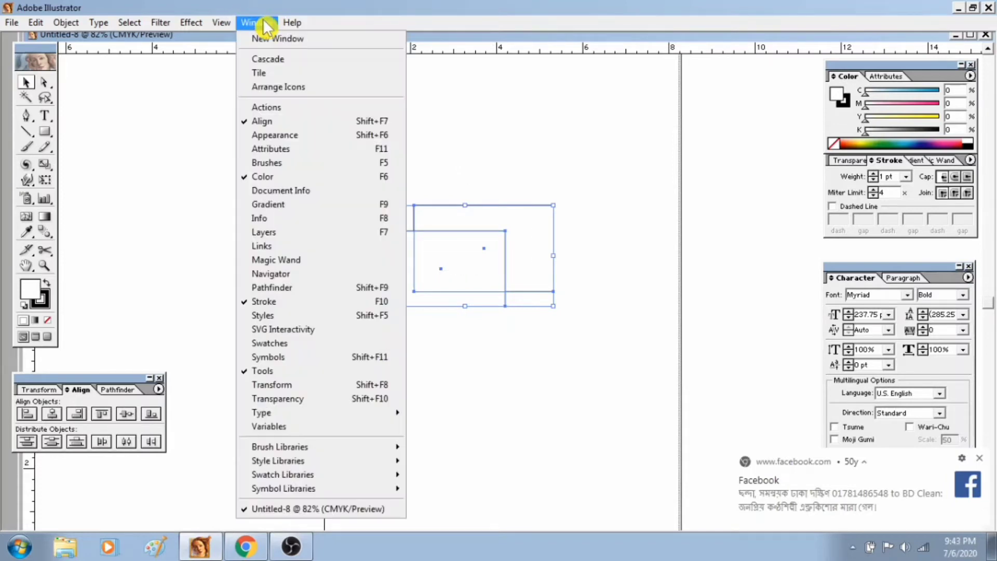
{"action": "left_click", "coordinate": [286, 125]}
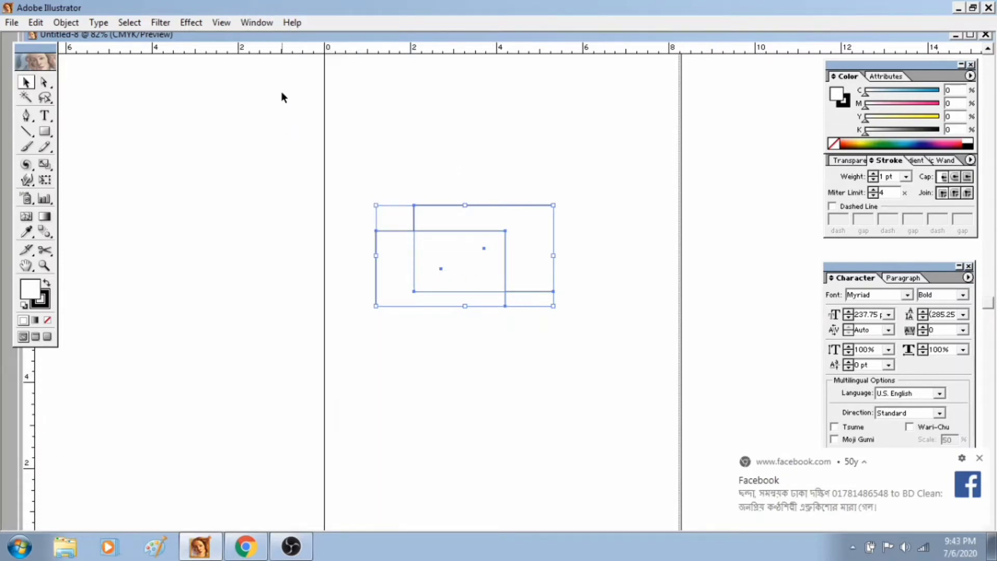
{"action": "left_click", "coordinate": [267, 23]}
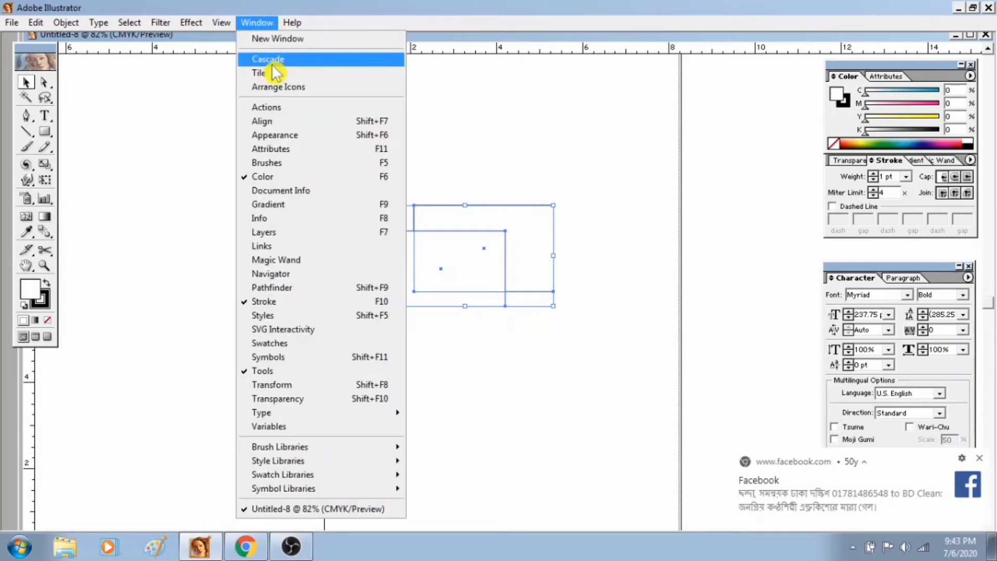
{"action": "left_click", "coordinate": [279, 127]}
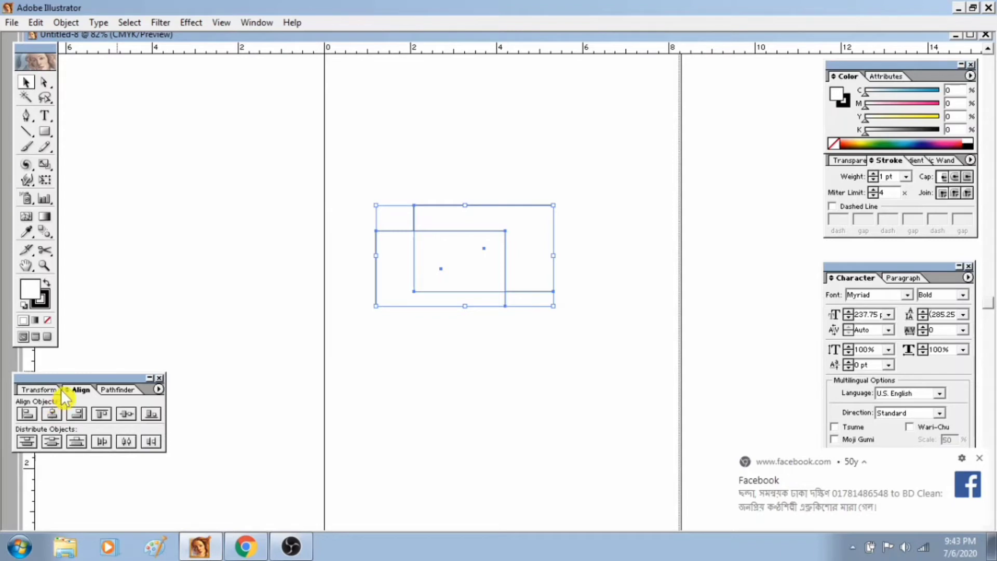
{"action": "left_click_drag", "start_coordinate": [76, 390], "coordinate": [112, 396]}
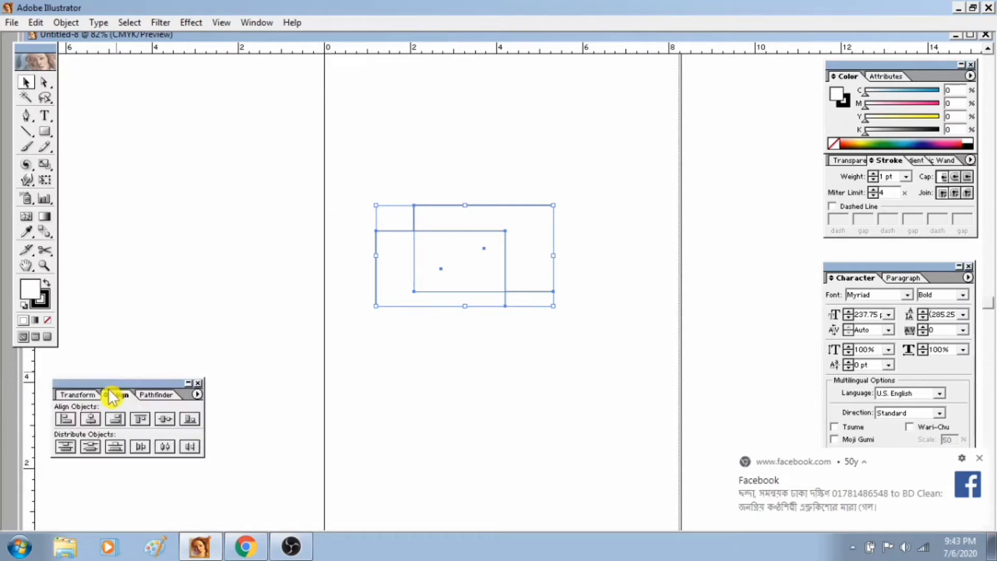
Center the two rectangles on each other horizontally and vertically, and move the pair higher on the page.
{"action": "left_click", "coordinate": [90, 419]}
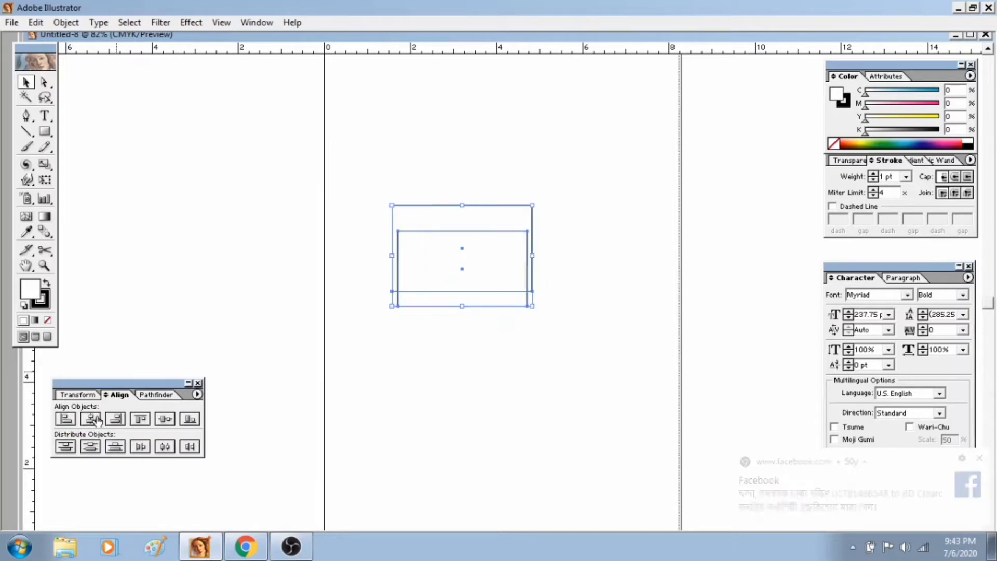
{"action": "left_click", "coordinate": [165, 419]}
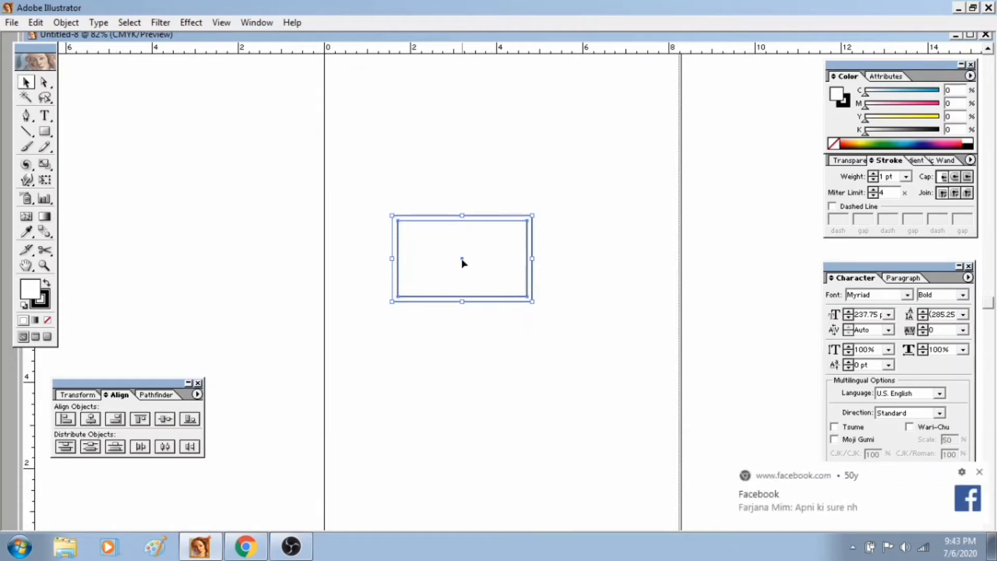
{"action": "left_click_drag", "start_coordinate": [460, 263], "coordinate": [496, 205]}
{"action": "left_click", "coordinate": [523, 322]}
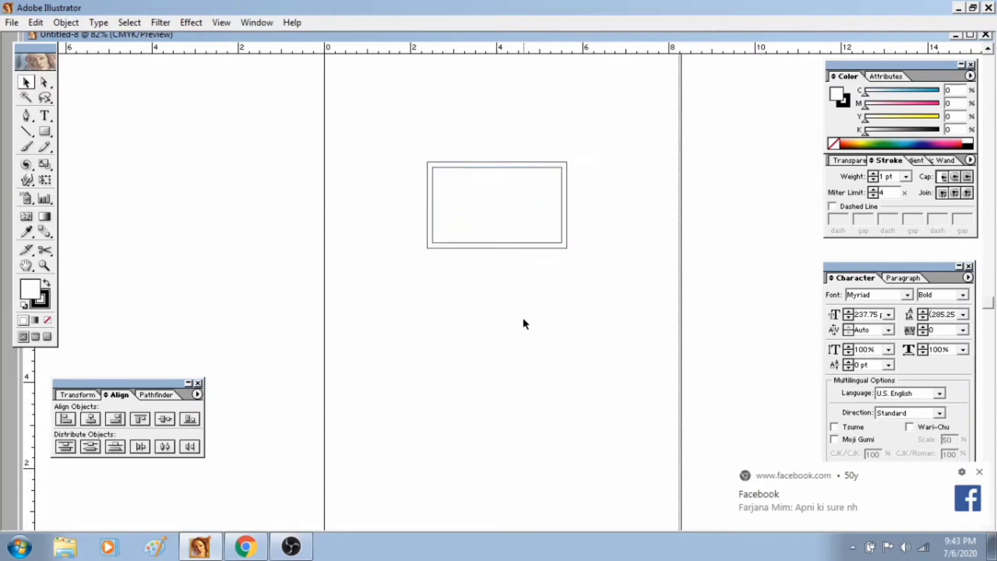
{"action": "key", "text": "ctrl+equal"}
{"action": "key", "text": "ctrl+equal"}
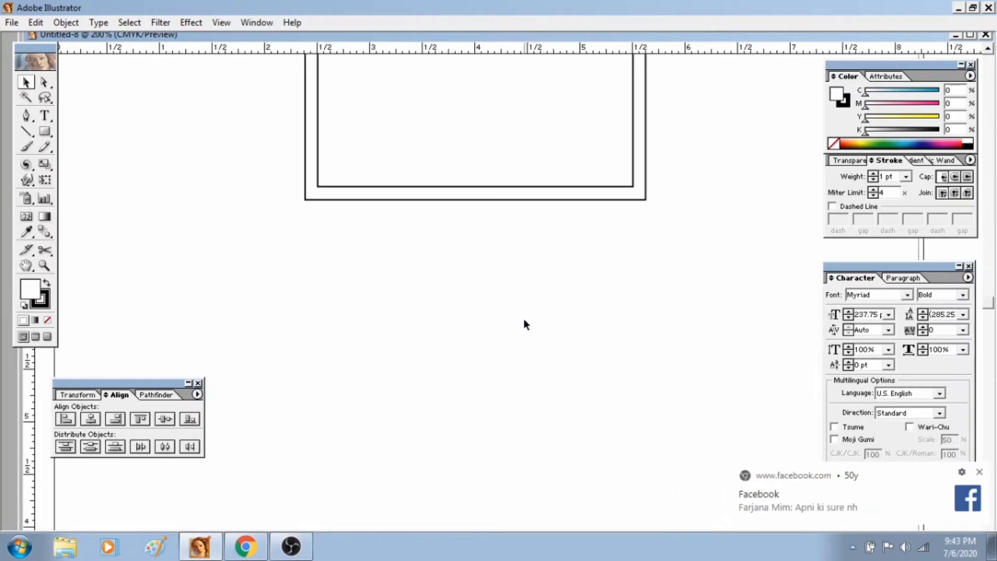
{"action": "left_click_drag", "start_coordinate": [519, 243], "coordinate": [537, 345]}
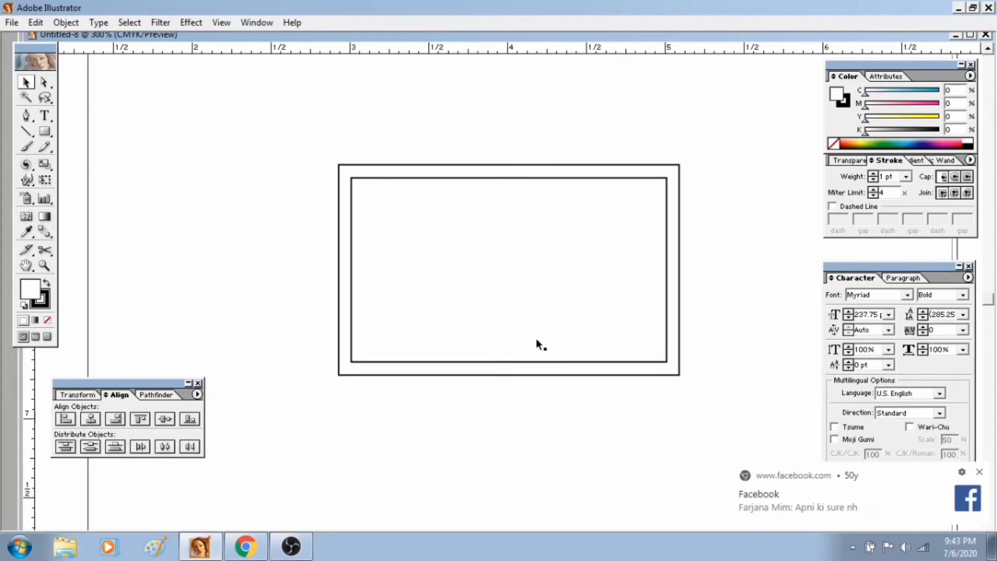
{"action": "key", "text": "ctrl+equal"}
{"action": "left_click_drag", "start_coordinate": [188, 194], "coordinate": [358, 275]}
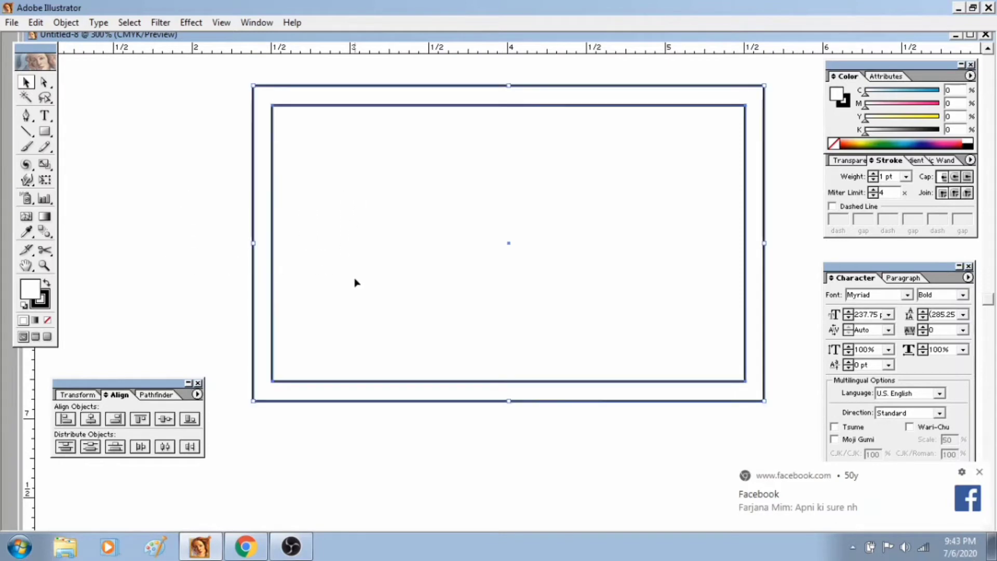
{"action": "left_click_drag", "start_coordinate": [176, 156], "coordinate": [335, 233]}
{"action": "left_click_drag", "start_coordinate": [447, 439], "coordinate": [366, 318]}
{"action": "left_click_drag", "start_coordinate": [209, 160], "coordinate": [374, 298]}
{"action": "left_click_drag", "start_coordinate": [154, 185], "coordinate": [364, 281]}
{"action": "left_click_drag", "start_coordinate": [209, 196], "coordinate": [347, 293]}
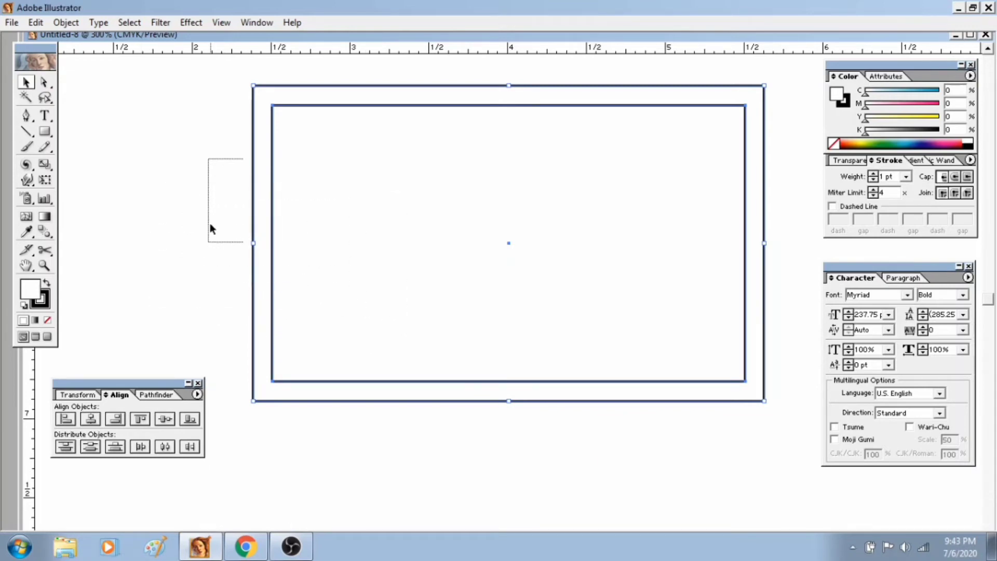
{"action": "left_click_drag", "start_coordinate": [210, 217], "coordinate": [387, 284]}
{"action": "left_click", "coordinate": [539, 458]}
{"action": "left_click", "coordinate": [483, 345]}
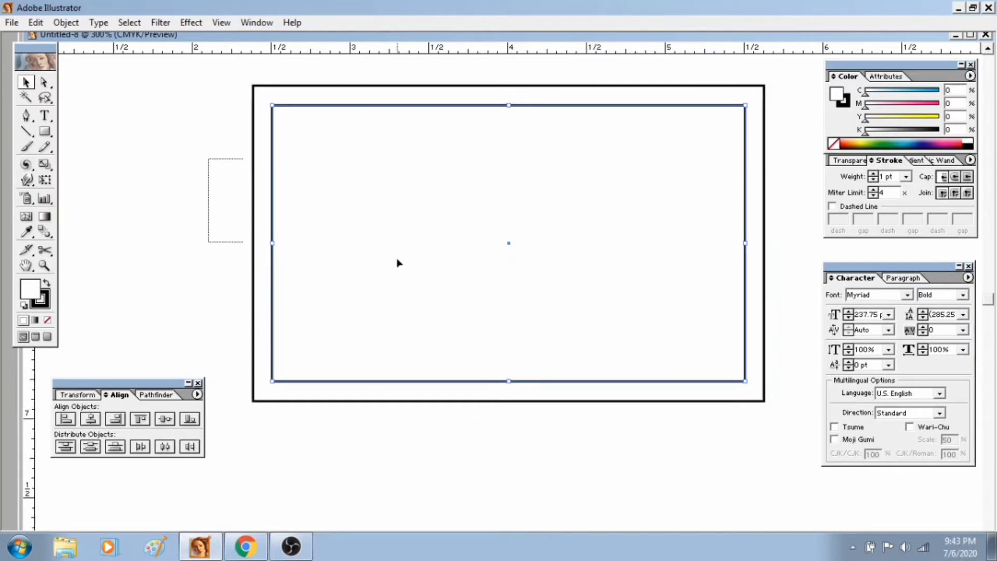
{"action": "left_click_drag", "start_coordinate": [499, 445], "coordinate": [400, 315]}
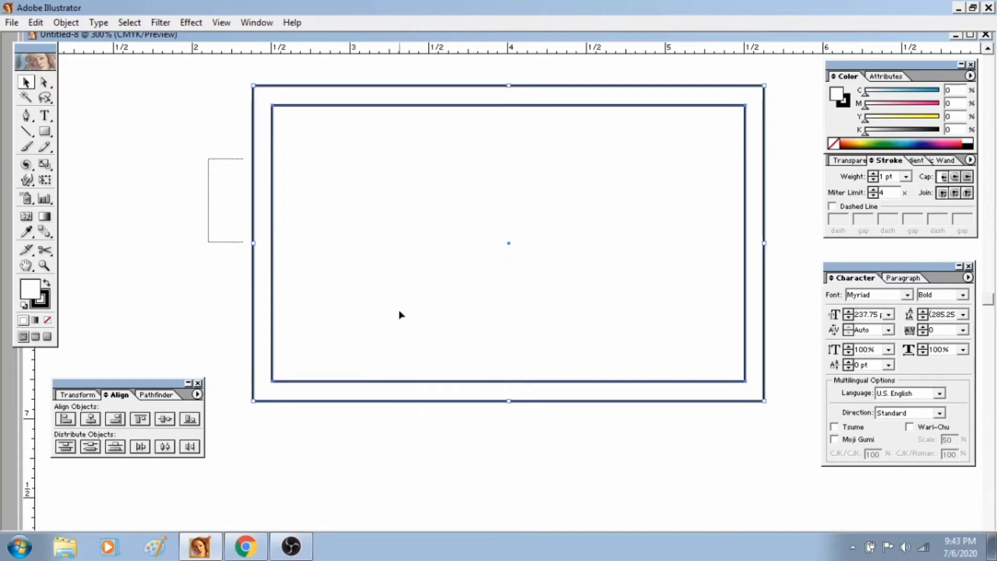
{"action": "left_click_drag", "start_coordinate": [606, 429], "coordinate": [435, 311]}
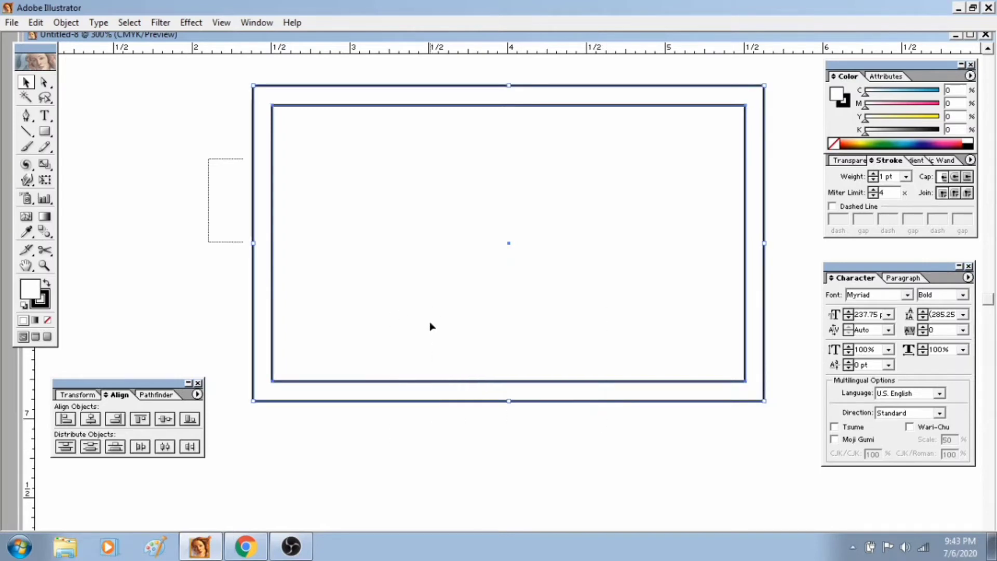
{"action": "left_click_drag", "start_coordinate": [528, 415], "coordinate": [470, 347]}
{"action": "left_click", "coordinate": [466, 372]}
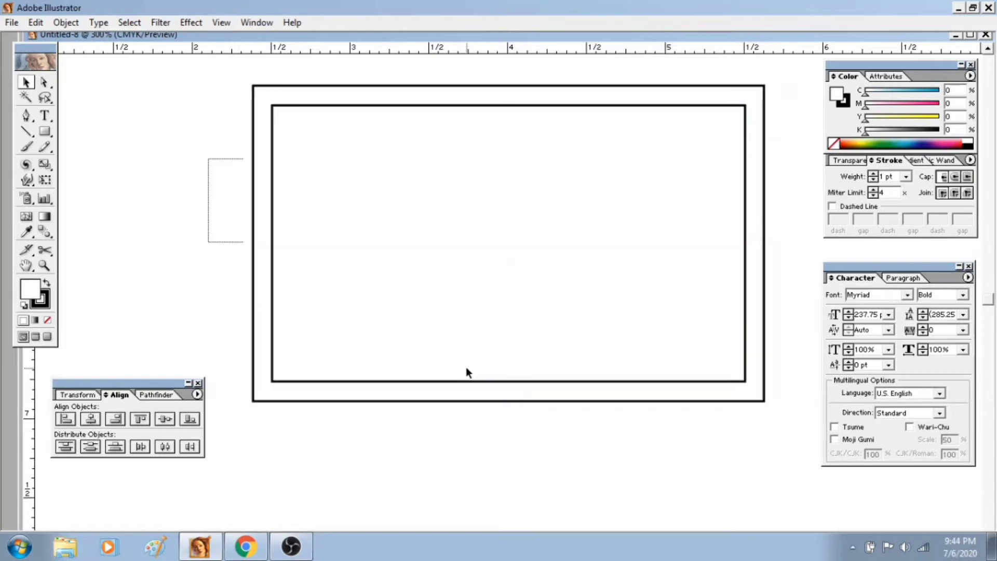
Select the outer and inner card rectangles and lock them in place.
{"action": "left_click", "coordinate": [162, 23]}
{"action": "left_click_drag", "start_coordinate": [190, 202], "coordinate": [265, 227]}
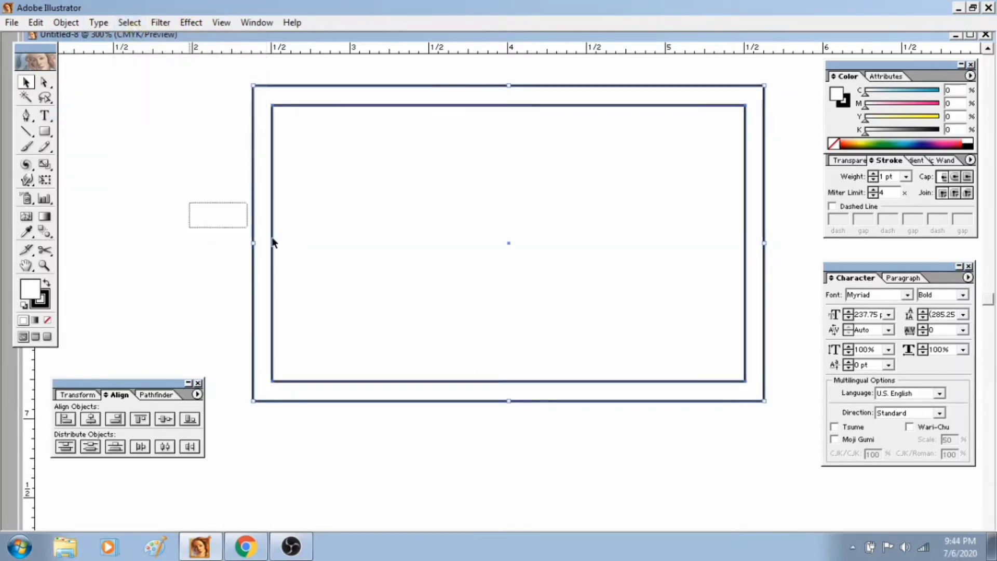
{"action": "left_click", "coordinate": [70, 22]}
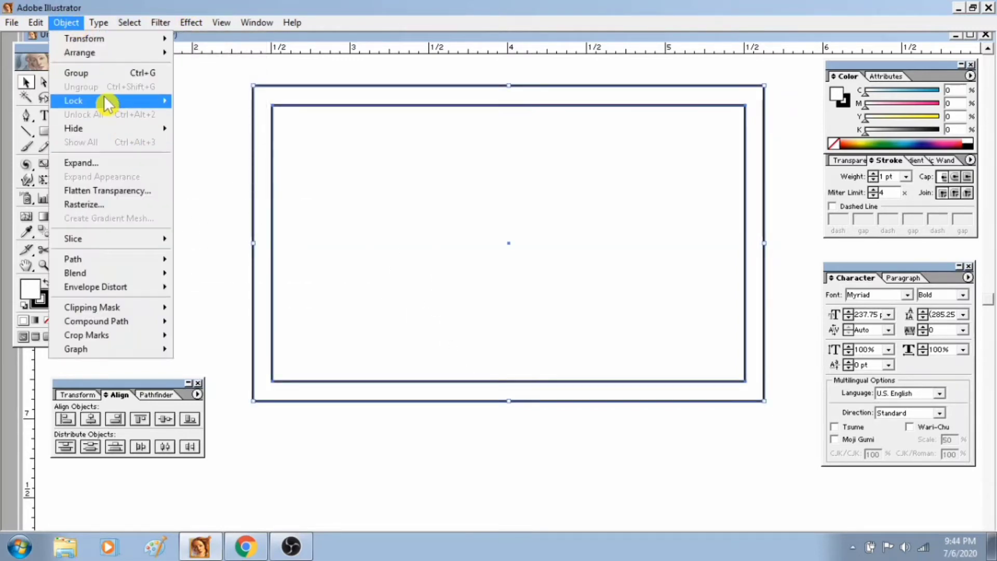
{"action": "mouse_move", "coordinate": [108, 101]}
{"action": "left_click", "coordinate": [248, 100]}
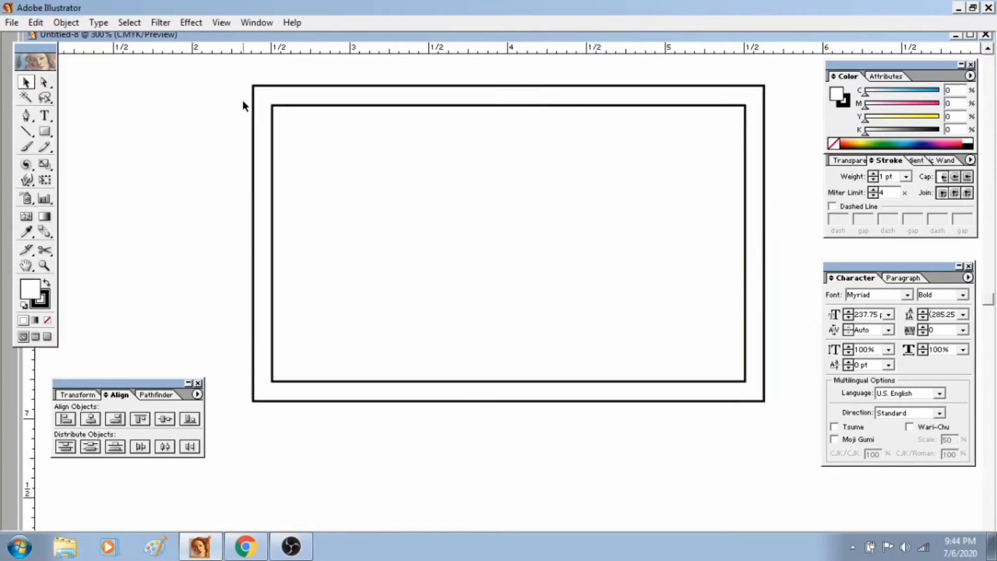
{"action": "left_click_drag", "start_coordinate": [148, 176], "coordinate": [493, 321]}
{"action": "left_click_drag", "start_coordinate": [221, 188], "coordinate": [478, 322]}
{"action": "left_click_drag", "start_coordinate": [186, 257], "coordinate": [399, 401]}
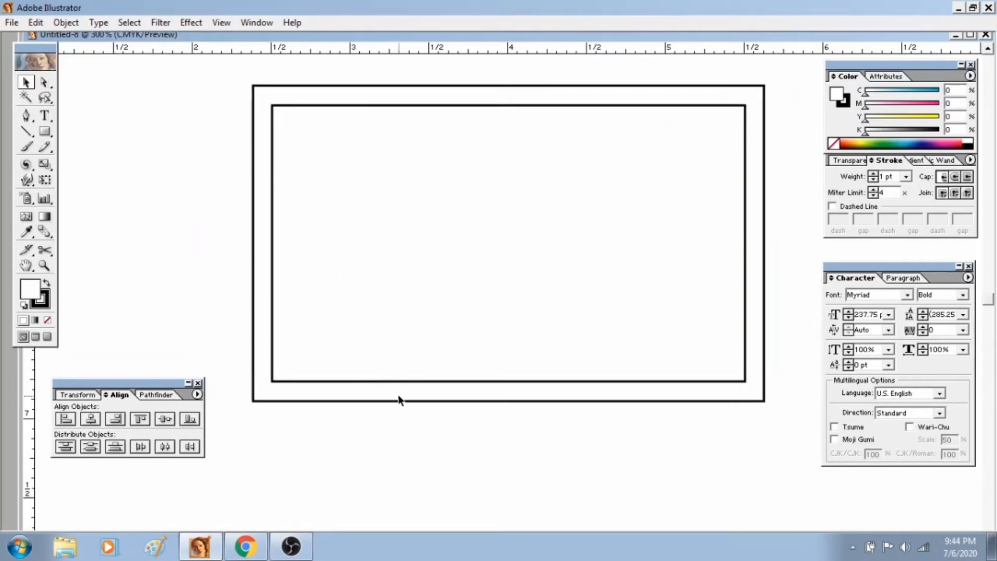
Add a point text for the company name inside the inner rectangle, using the Type tool.
{"action": "left_click", "coordinate": [45, 116]}
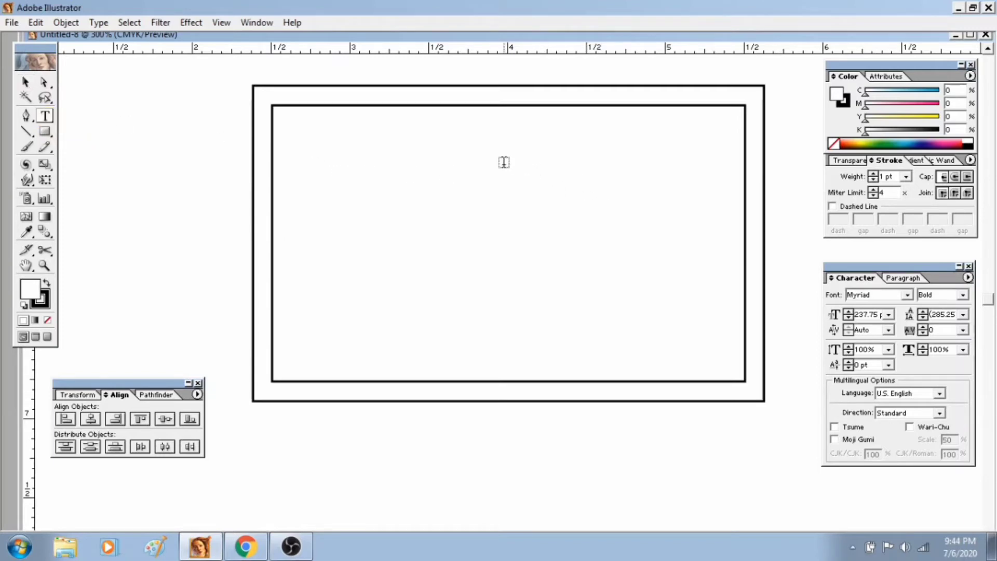
{"action": "left_click", "coordinate": [407, 221]}
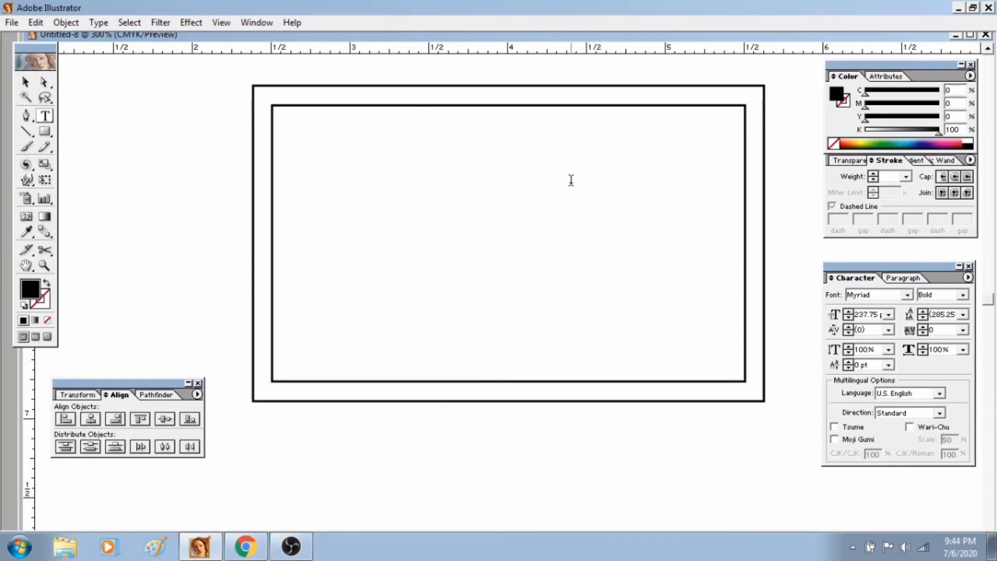
{"action": "type", "text": "Compan"}
{"action": "type", "text": "y"}
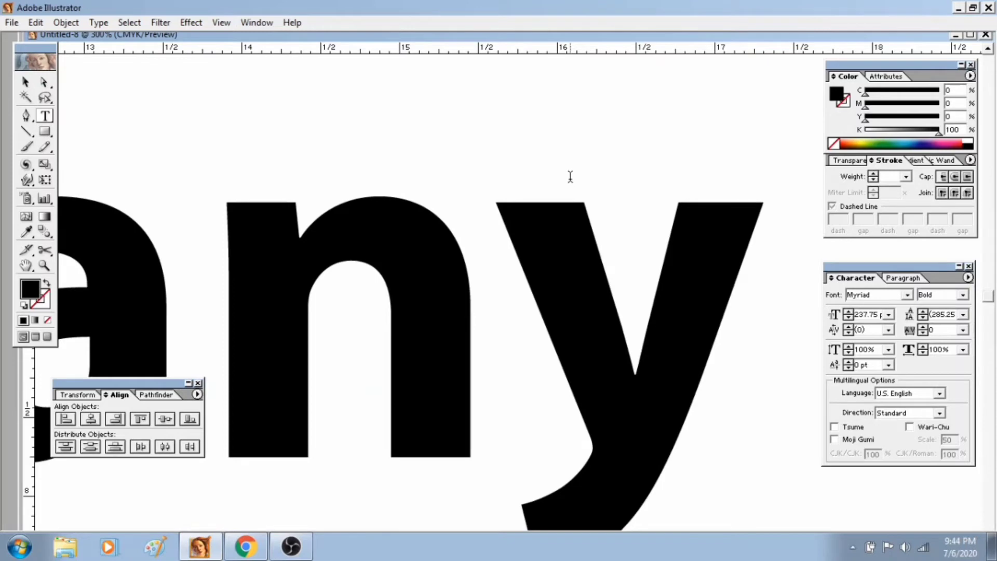
{"action": "left_click_drag", "start_coordinate": [570, 176], "coordinate": [31, 99]}
{"action": "type", "text": "Name"}
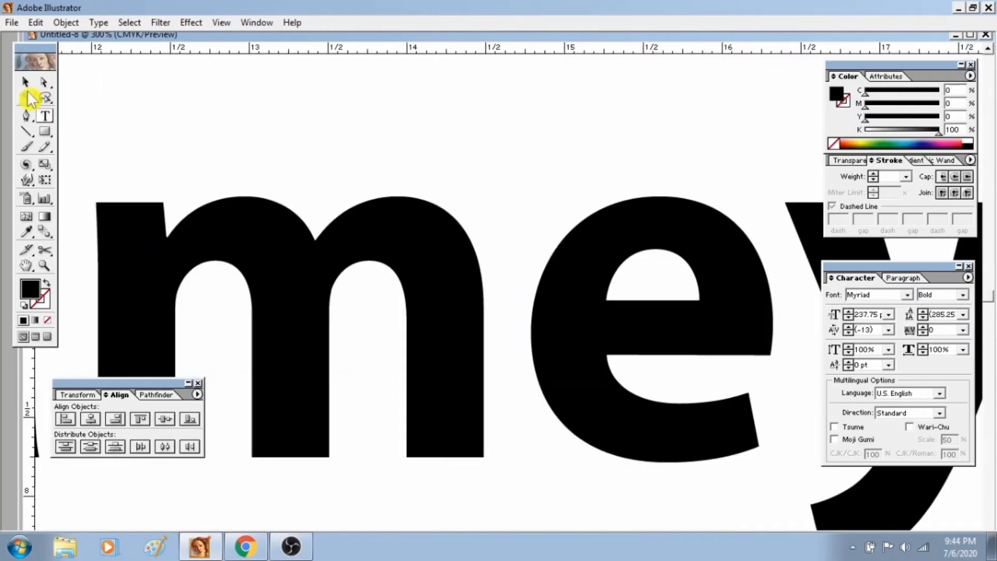
Select the oversized text as an object, and hide and redisplay the Character palette.
{"action": "left_click", "coordinate": [30, 84]}
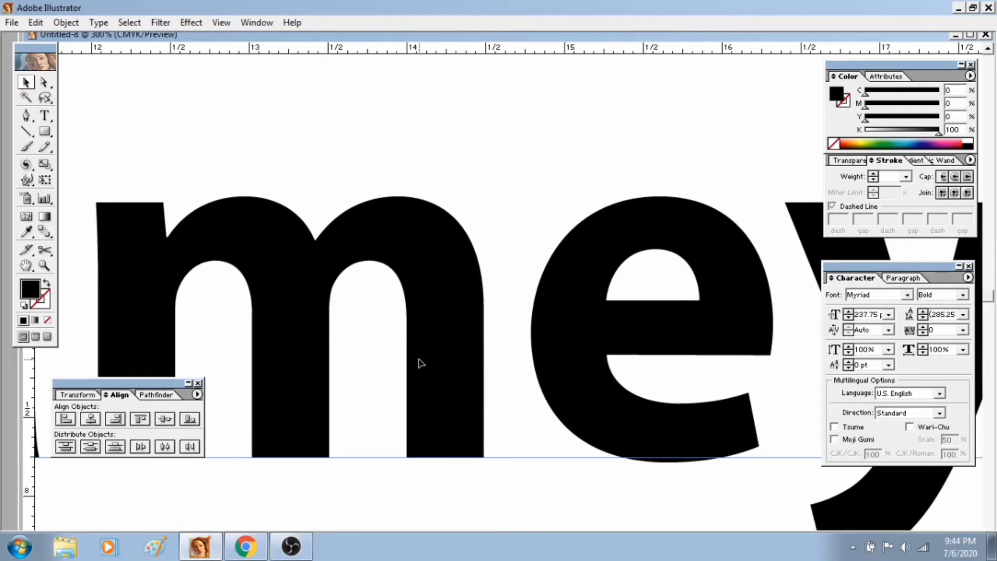
{"action": "key", "text": "space"}
{"action": "left_click_drag", "start_coordinate": [393, 360], "coordinate": [456, 287]}
{"action": "left_click_drag", "start_coordinate": [237, 351], "coordinate": [464, 294]}
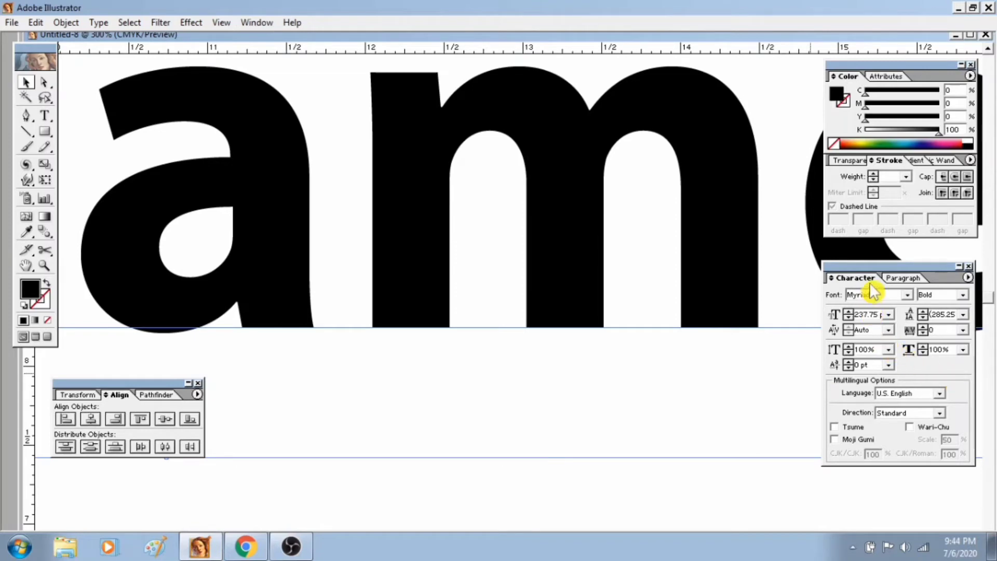
{"action": "key", "text": "ctrl+t"}
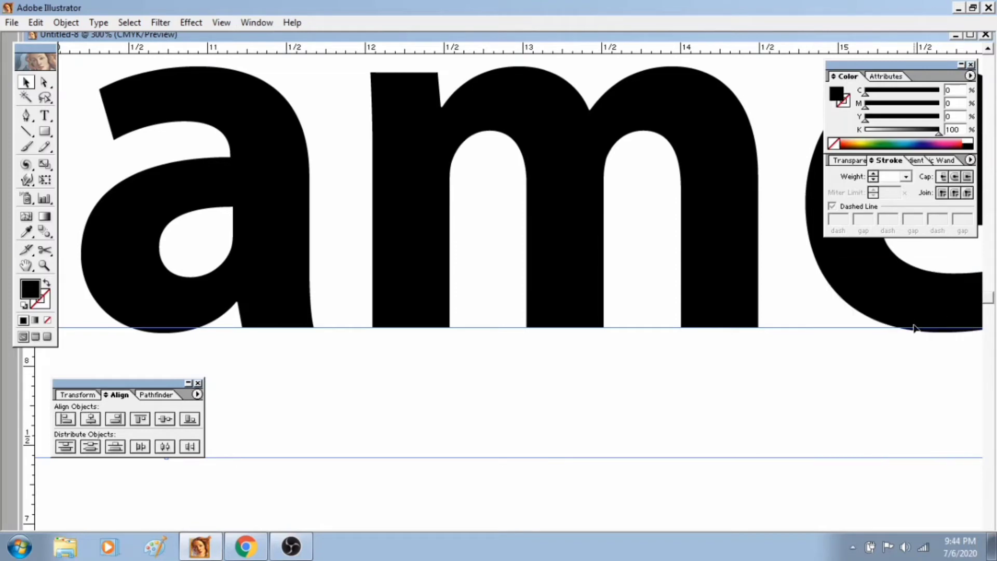
{"action": "key", "text": "ctrl+t"}
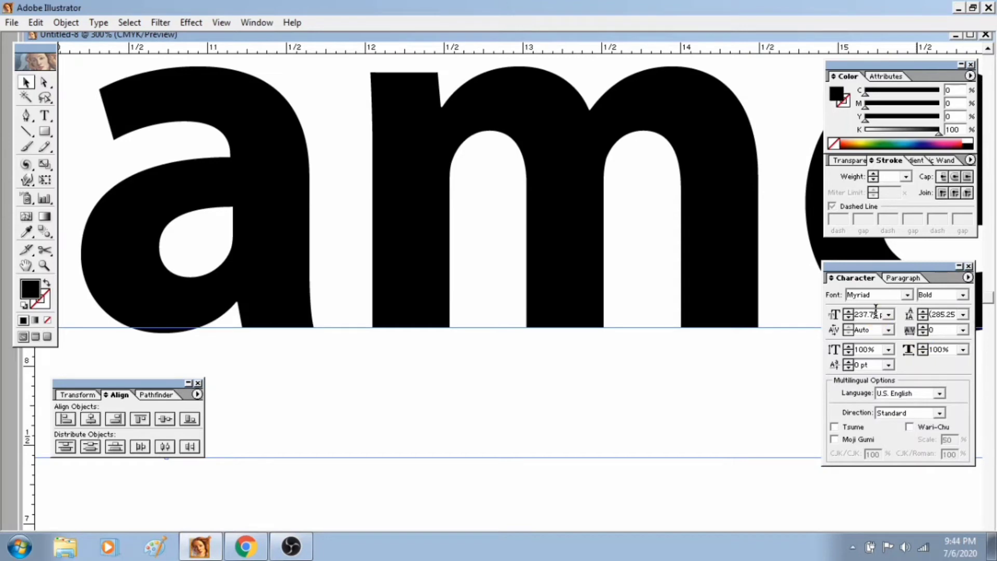
{"action": "key", "text": "ctrl+t"}
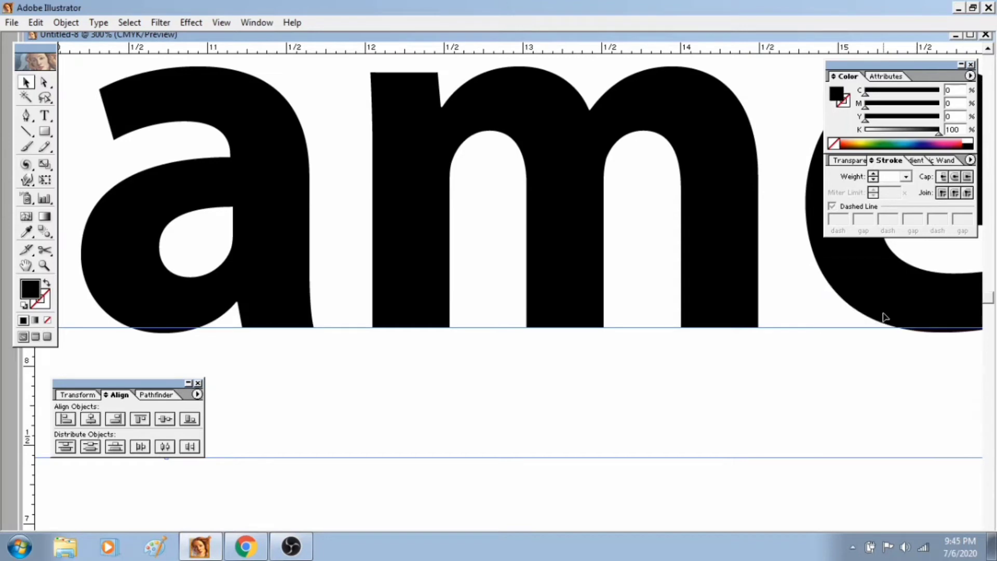
{"action": "key", "text": "ctrl+t"}
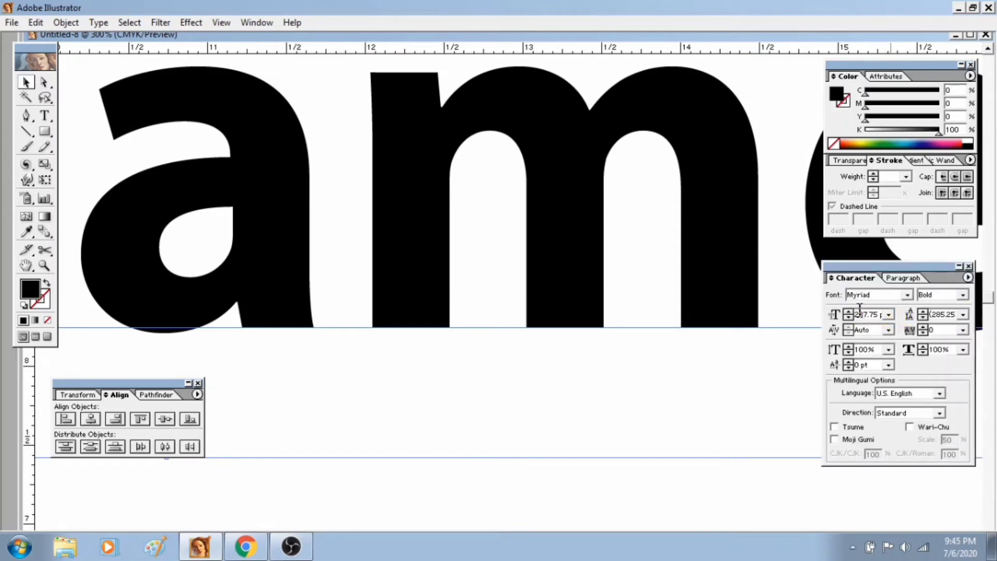
Set the selected text's font size to 14 pt, keeping the Myriad Bold font.
{"action": "left_click", "coordinate": [907, 294]}
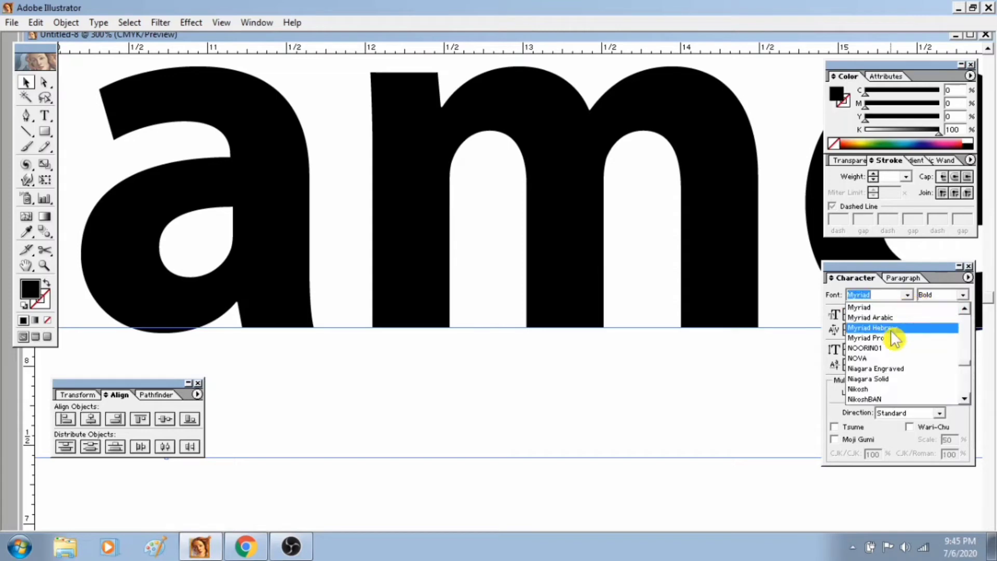
{"action": "left_click", "coordinate": [865, 283]}
{"action": "left_click", "coordinate": [889, 314]}
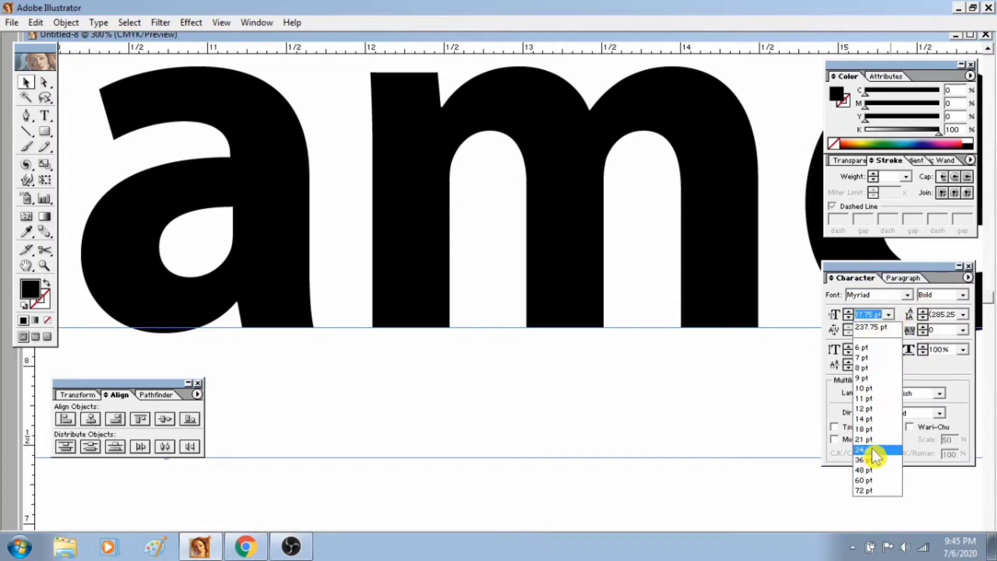
{"action": "left_click", "coordinate": [870, 419]}
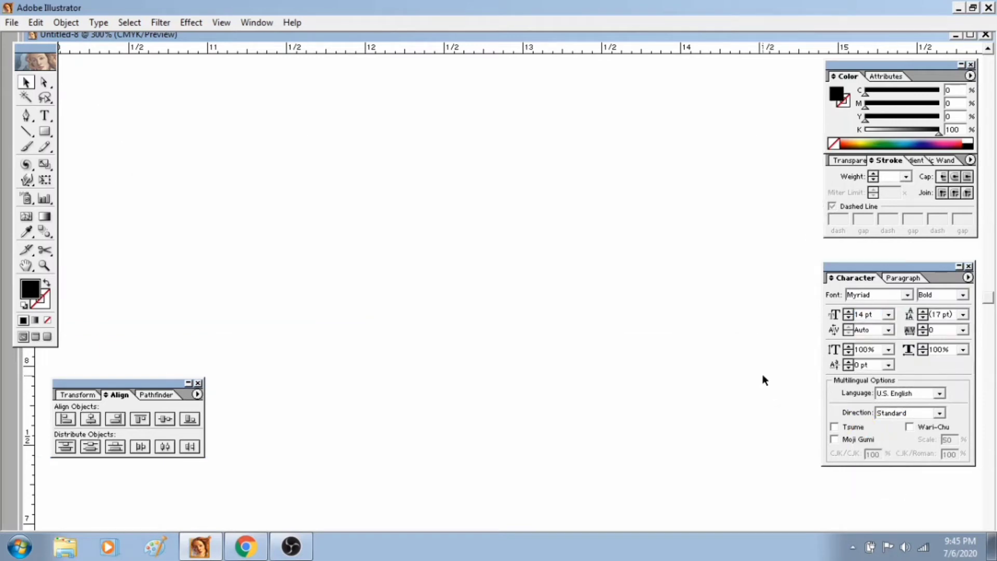
Replace the whole text inside the card with "Company name".
{"action": "key", "text": "ctrl+minus"}
{"action": "key", "text": "ctrl+minus"}
{"action": "key", "text": "ctrl+minus"}
{"action": "key", "text": "ctrl+minus"}
{"action": "key", "text": "ctrl+minus"}
{"action": "key", "text": "ctrl+minus"}
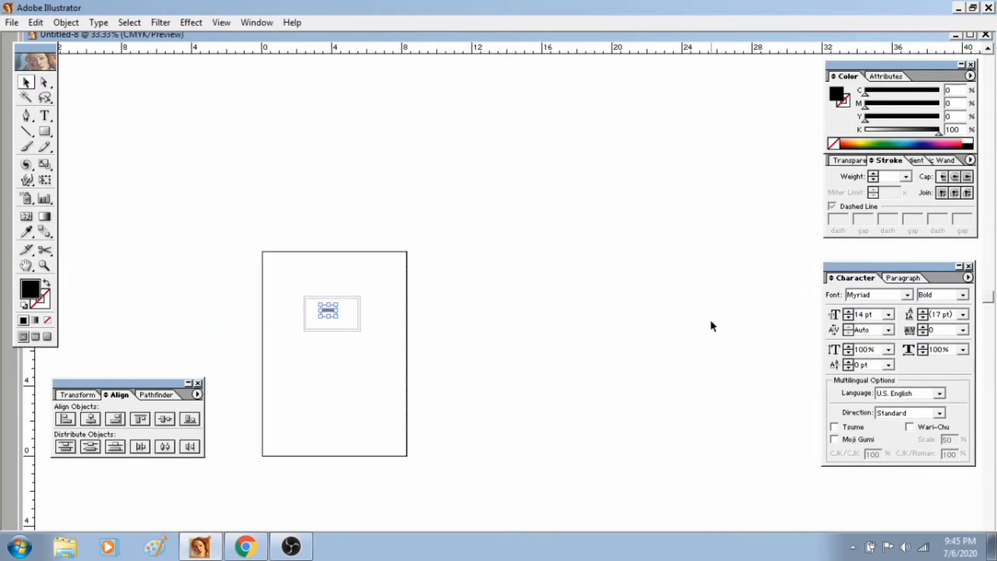
{"action": "left_click", "coordinate": [44, 265]}
{"action": "left_click_drag", "start_coordinate": [296, 292], "coordinate": [396, 334]}
{"action": "left_click_drag", "start_coordinate": [319, 311], "coordinate": [461, 303]}
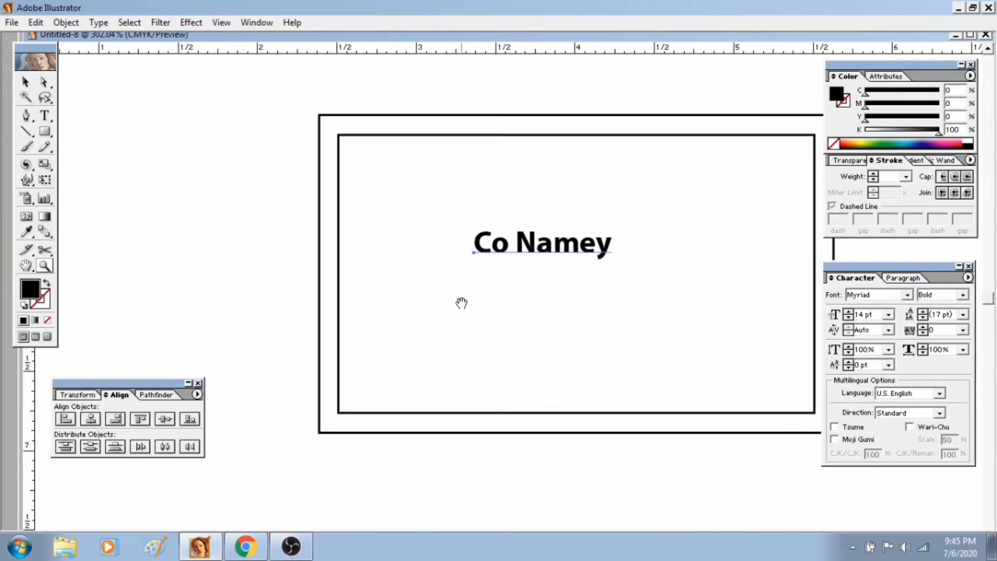
{"action": "left_click", "coordinate": [25, 83]}
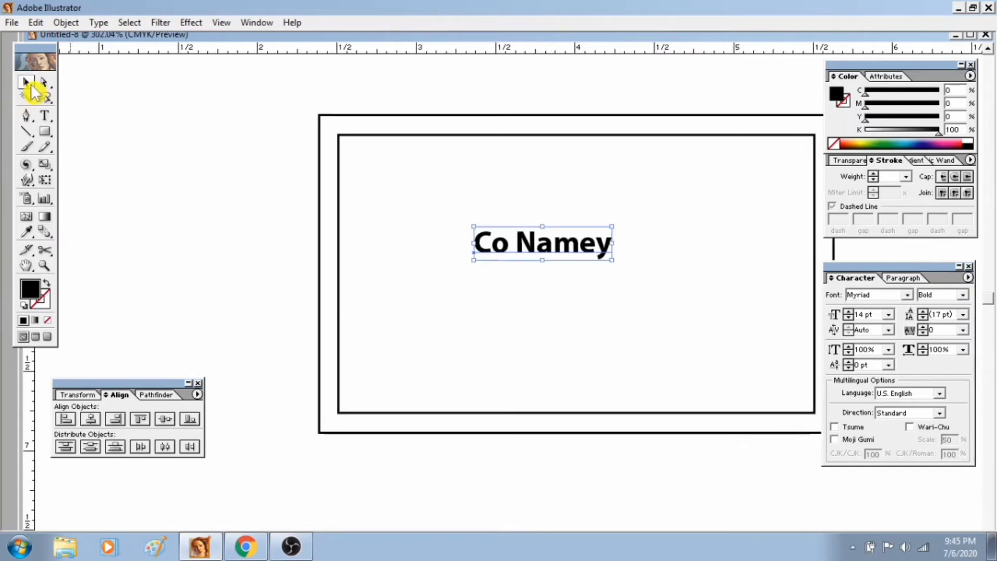
{"action": "double_click", "coordinate": [560, 245]}
{"action": "key", "text": "ctrl+a"}
{"action": "type", "text": "Ci"}
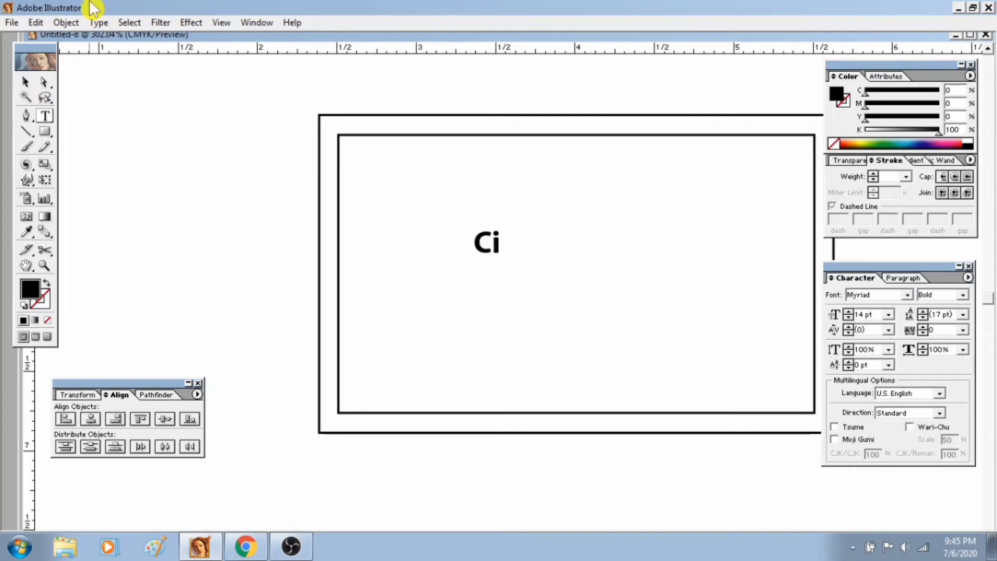
{"action": "key", "text": "BackSpace"}
{"action": "type", "text": "ompany"}
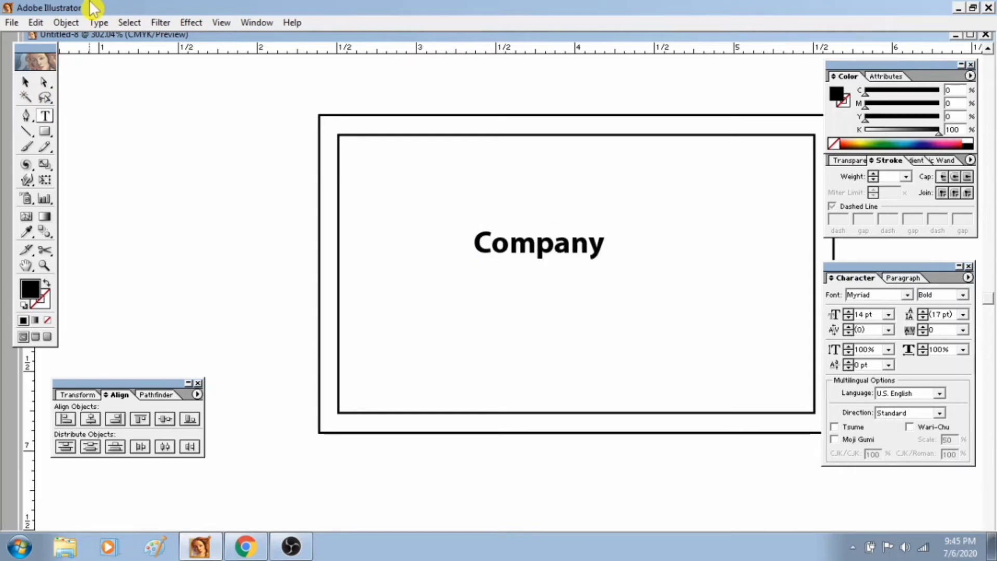
{"action": "type", "text": " name"}
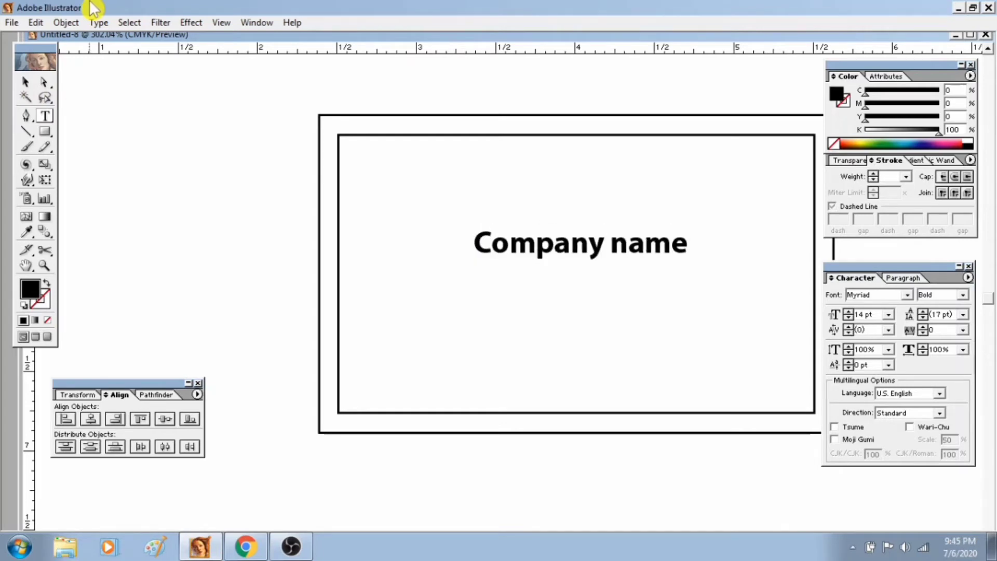
Move the "Company name" text to the middle of the card and deselect it.
{"action": "left_click", "coordinate": [26, 82]}
{"action": "key", "text": "space"}
{"action": "left_click_drag", "start_coordinate": [610, 271], "coordinate": [523, 255]}
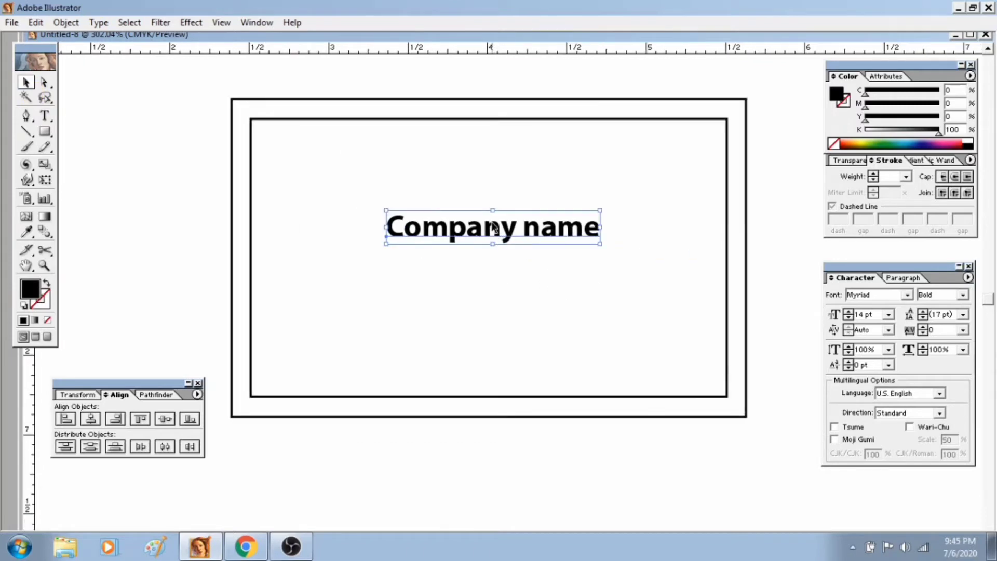
{"action": "left_click_drag", "start_coordinate": [494, 225], "coordinate": [488, 253]}
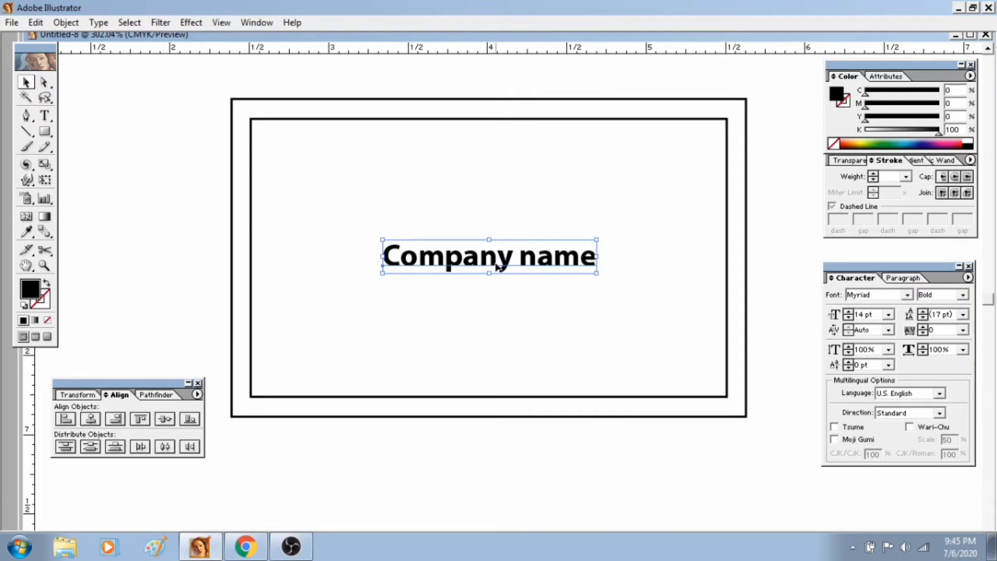
{"action": "left_click", "coordinate": [395, 160]}
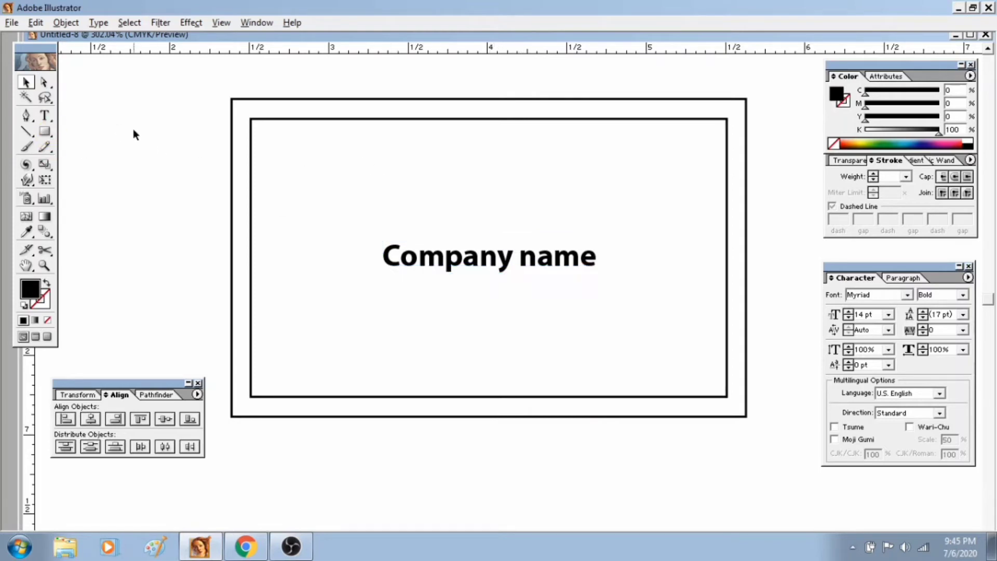
Add a two-line text near the card's upper right corner with the person's full name and "Graphic Designer" below it.
{"action": "left_click", "coordinate": [46, 116]}
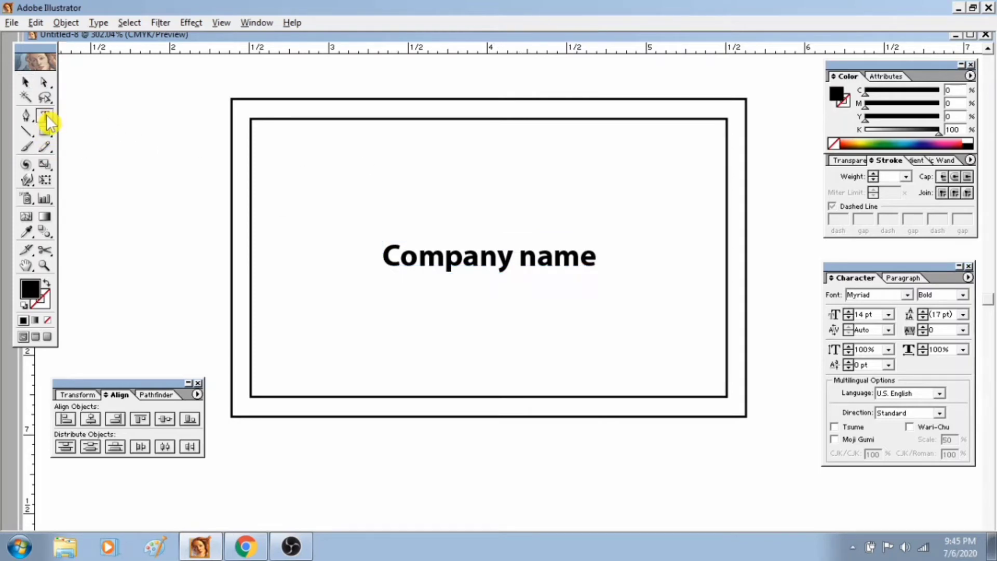
{"action": "left_click", "coordinate": [540, 149]}
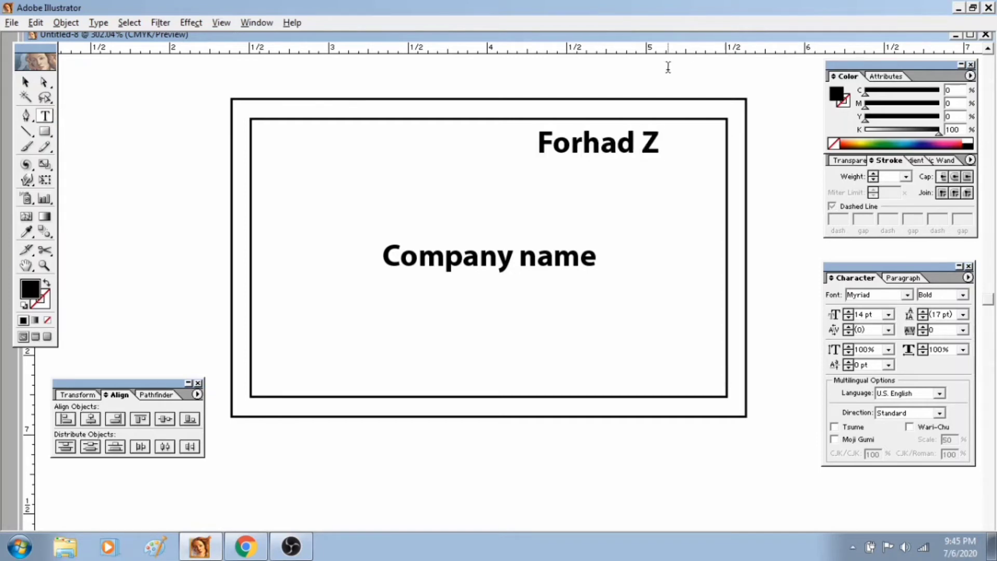
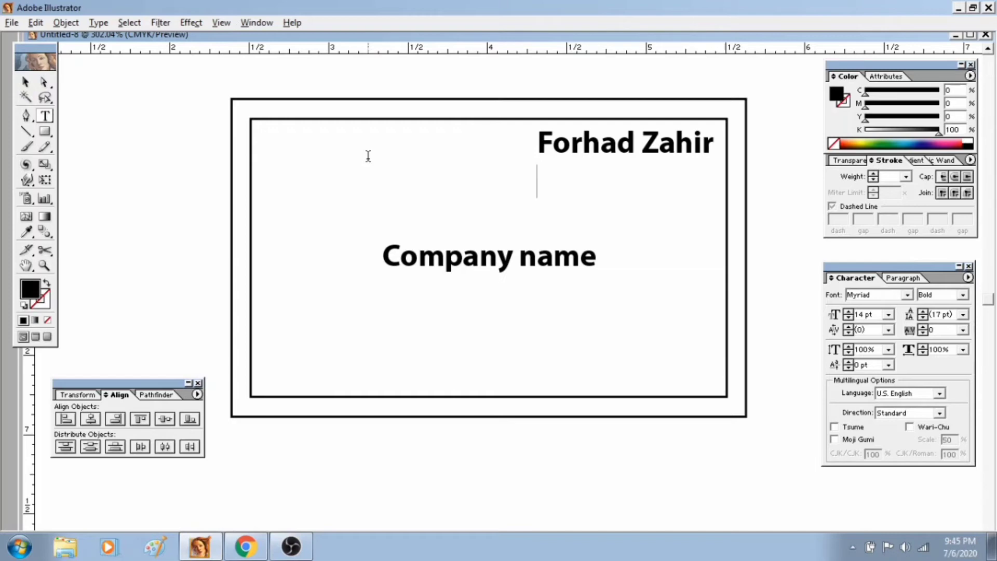
{"action": "type", "text": "Graphic"}
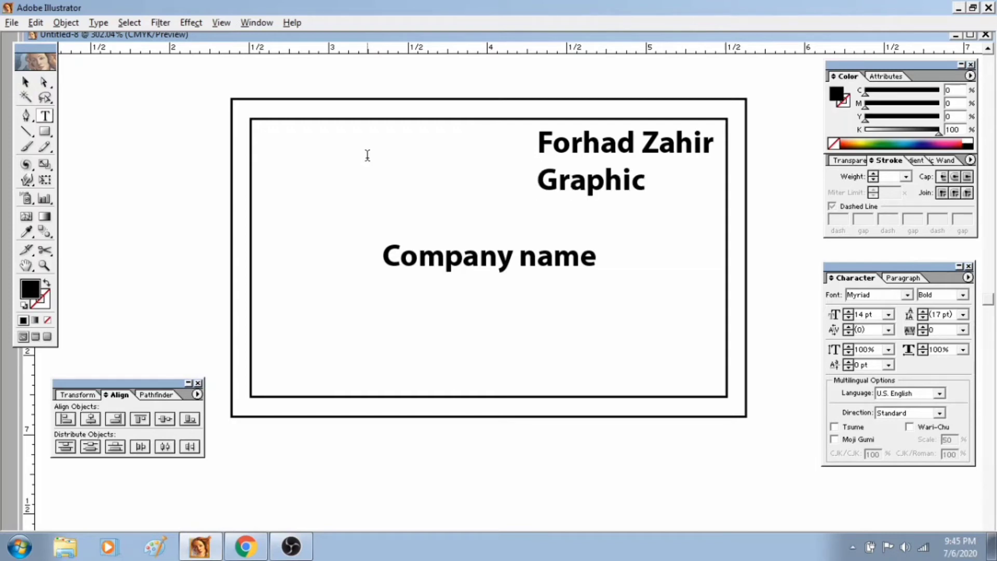
{"action": "type", "text": " Designer"}
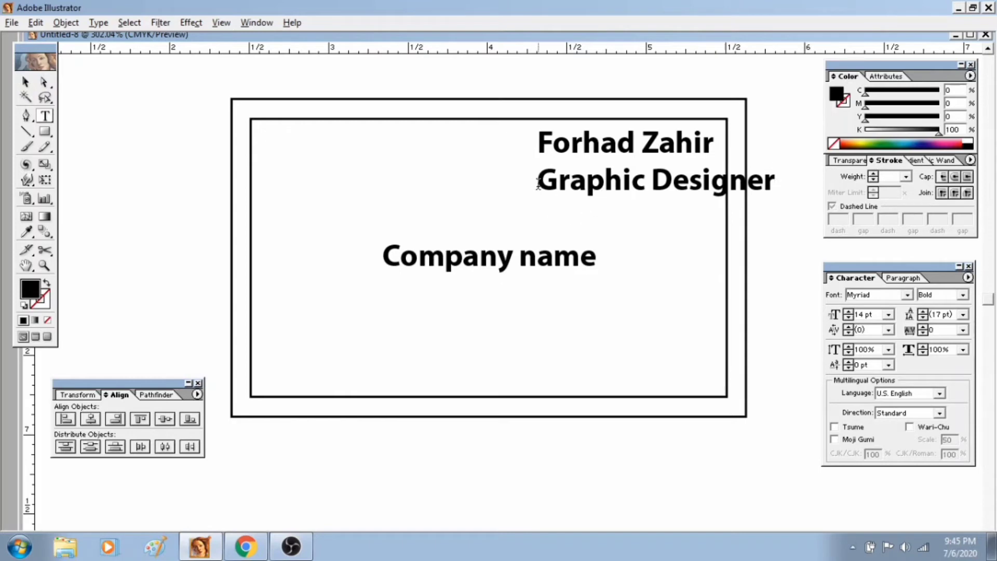
Reduce the font size of the "Graphic Designer" line to 8 pt.
{"action": "left_click_drag", "start_coordinate": [538, 182], "coordinate": [777, 181]}
{"action": "left_click", "coordinate": [778, 183]}
{"action": "left_click", "coordinate": [45, 115]}
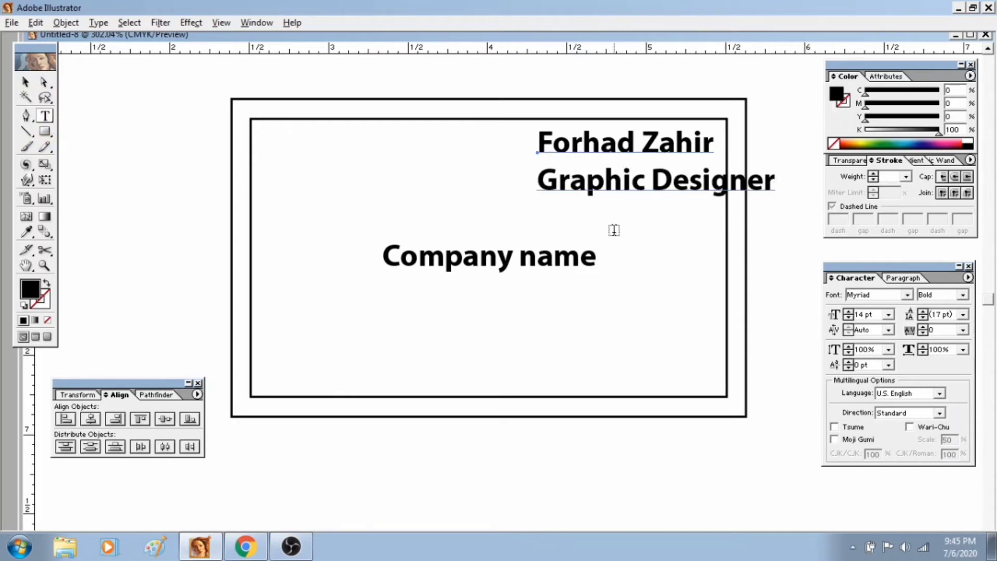
{"action": "left_click_drag", "start_coordinate": [540, 180], "coordinate": [776, 182]}
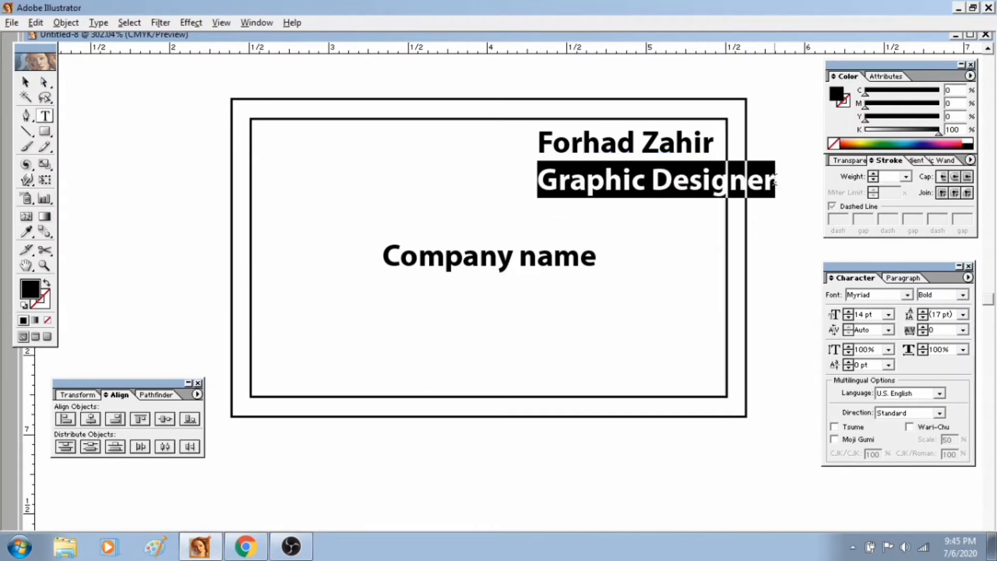
{"action": "left_click", "coordinate": [849, 317]}
{"action": "left_click", "coordinate": [850, 317]}
{"action": "left_click", "coordinate": [850, 318]}
{"action": "left_click", "coordinate": [850, 318]}
{"action": "left_click", "coordinate": [850, 318]}
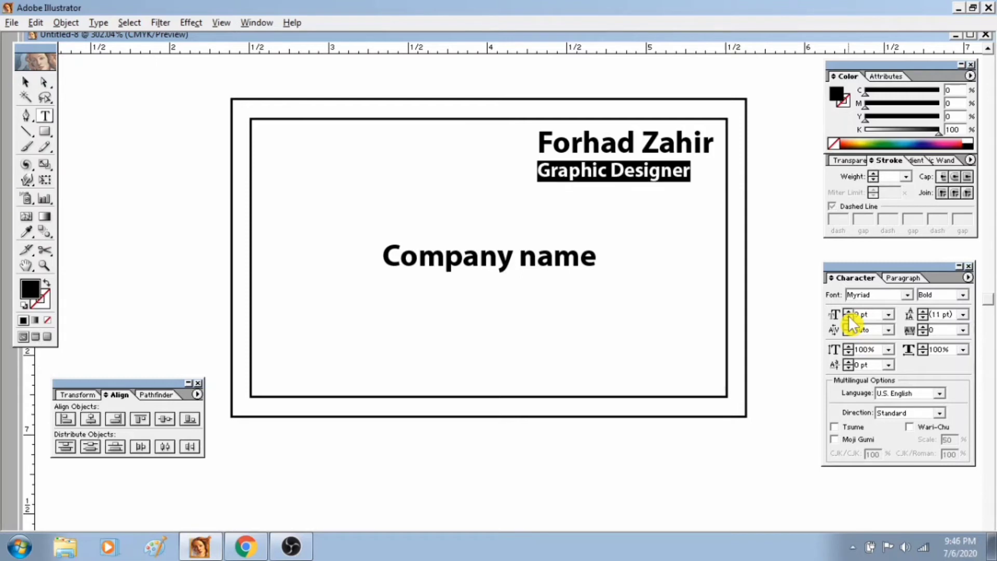
{"action": "left_click", "coordinate": [850, 318]}
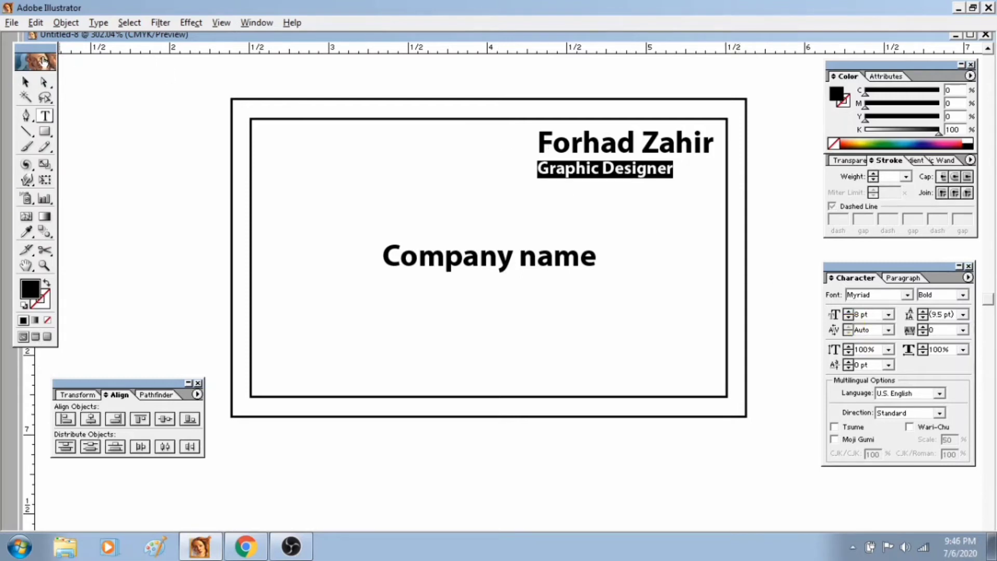
Right-align the name and job title text and move it back into the card's upper right corner.
{"action": "left_click", "coordinate": [25, 81]}
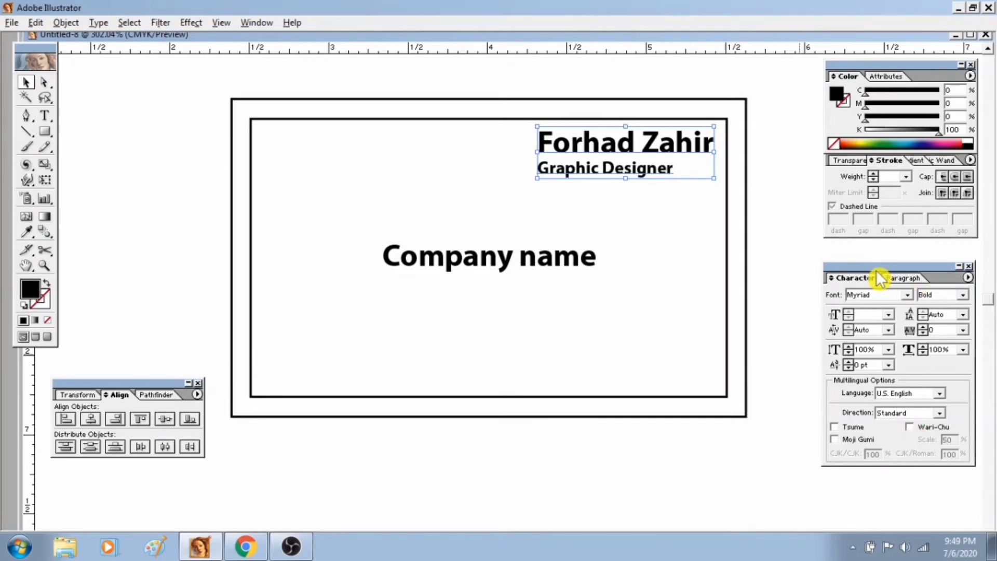
{"action": "left_click", "coordinate": [905, 279]}
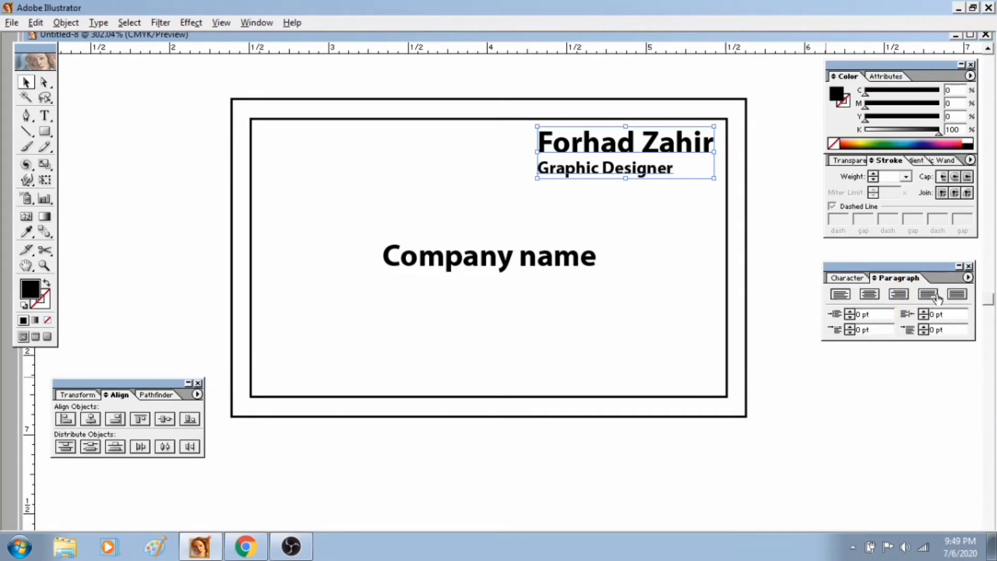
{"action": "left_click", "coordinate": [899, 295]}
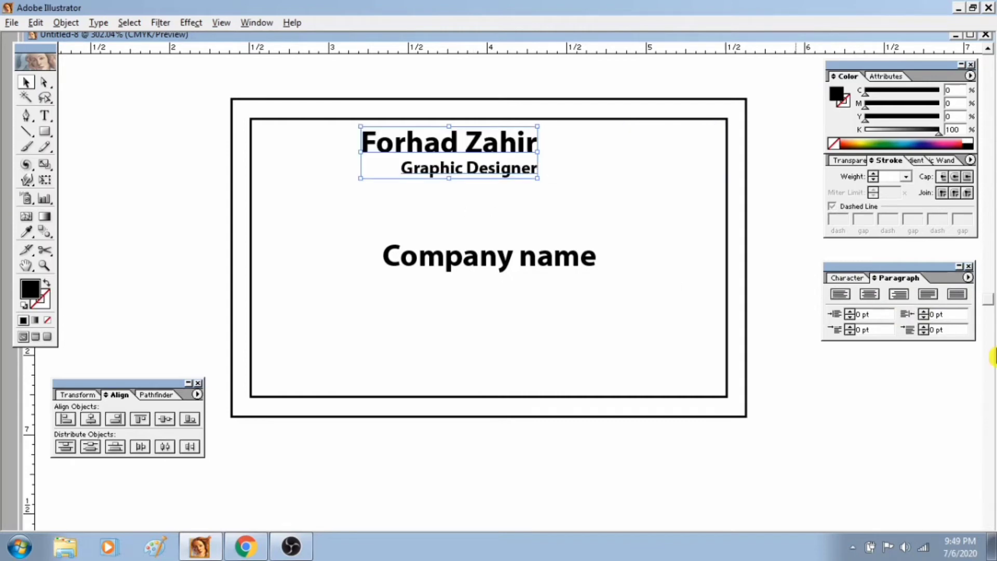
{"action": "left_click", "coordinate": [871, 295]}
{"action": "left_click", "coordinate": [900, 295]}
{"action": "left_click_drag", "start_coordinate": [489, 156], "coordinate": [666, 161]}
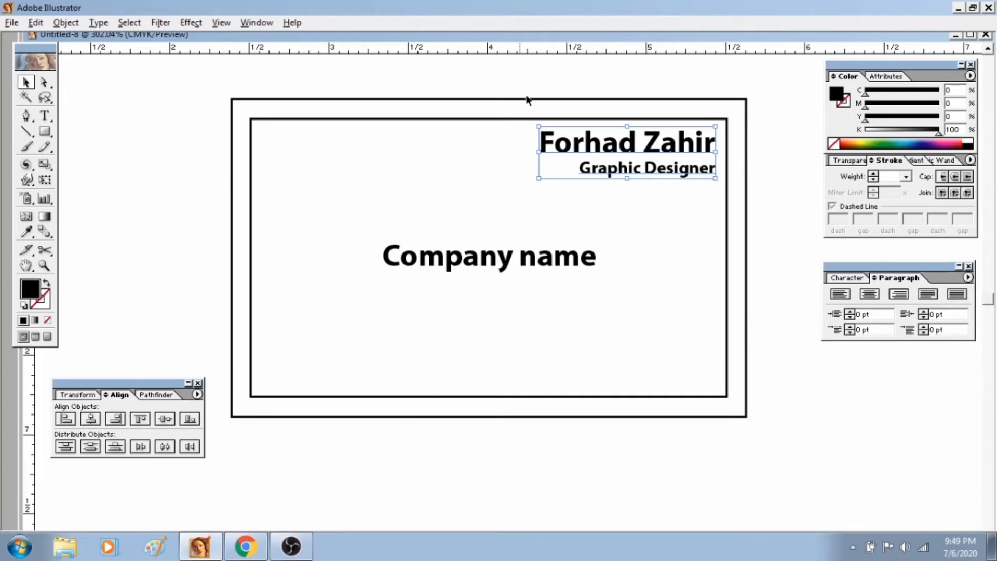
Increase the "Company name" text to 21 pt and move it back to the middle of the card.
{"action": "left_click", "coordinate": [500, 247]}
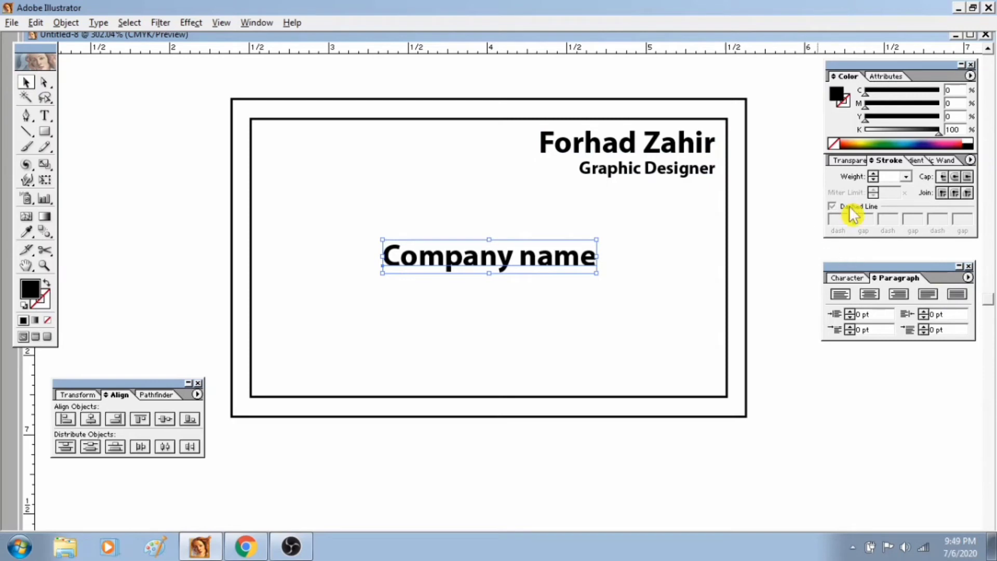
{"action": "left_click", "coordinate": [856, 279]}
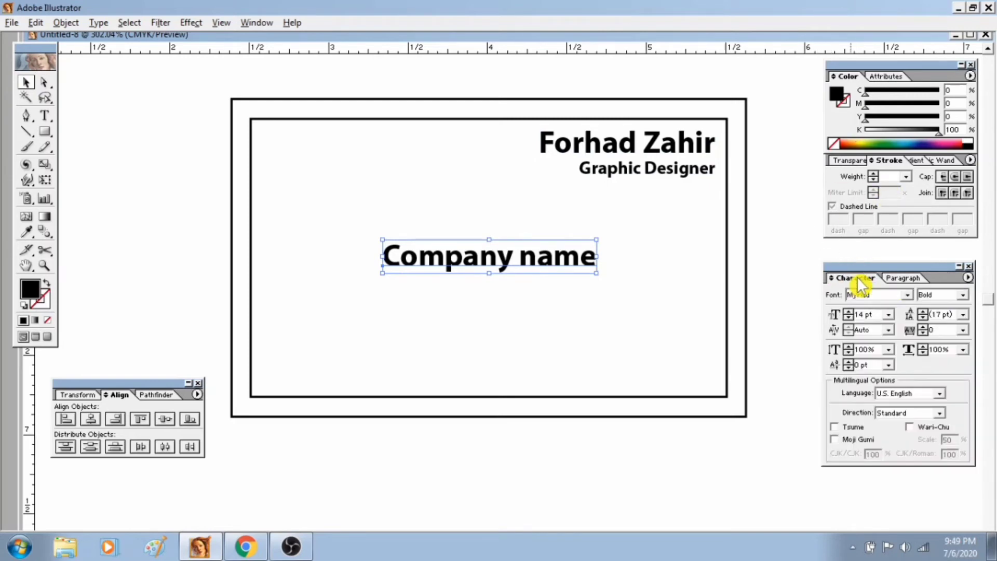
{"action": "left_click", "coordinate": [848, 312]}
{"action": "left_click", "coordinate": [848, 311]}
{"action": "left_click", "coordinate": [848, 312]}
{"action": "left_click", "coordinate": [848, 312]}
{"action": "left_click", "coordinate": [848, 311]}
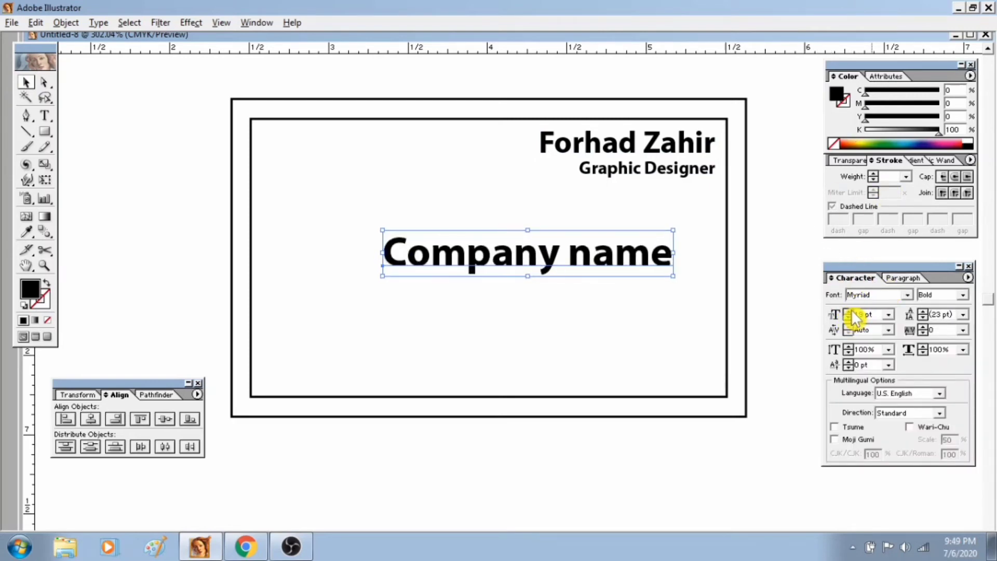
{"action": "left_click", "coordinate": [848, 311]}
{"action": "left_click", "coordinate": [848, 312]}
{"action": "left_click_drag", "start_coordinate": [605, 258], "coordinate": [549, 259]}
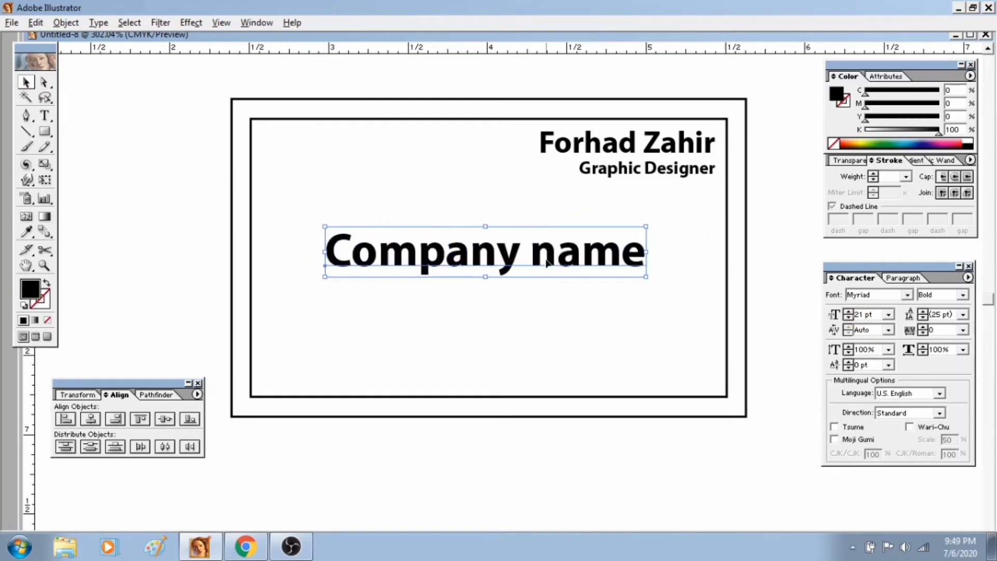
Add an "Adreess:" text in the card's lower left area, followed by an empty line, and set it to 8 pt.
{"action": "left_click", "coordinate": [44, 115]}
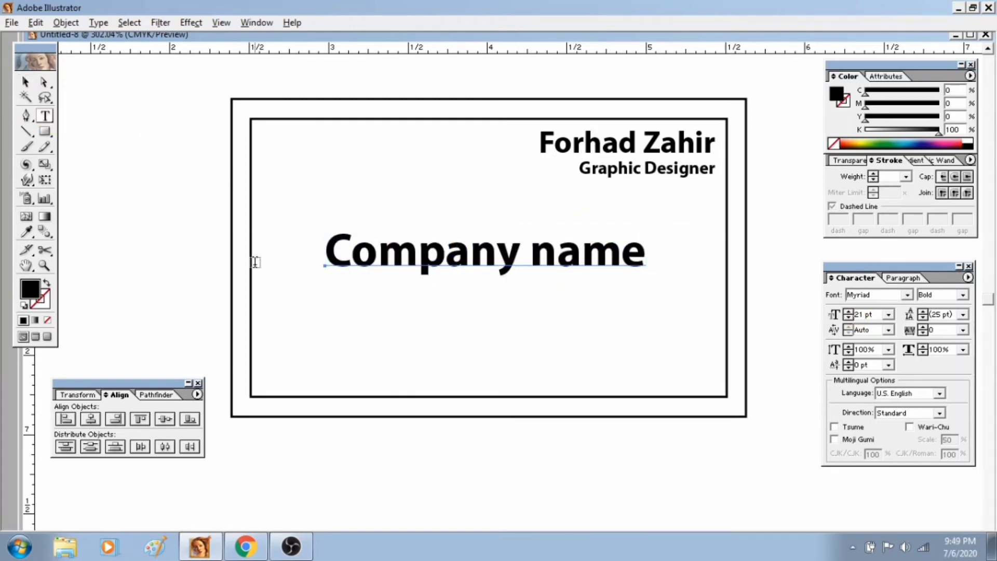
{"action": "left_click", "coordinate": [288, 322]}
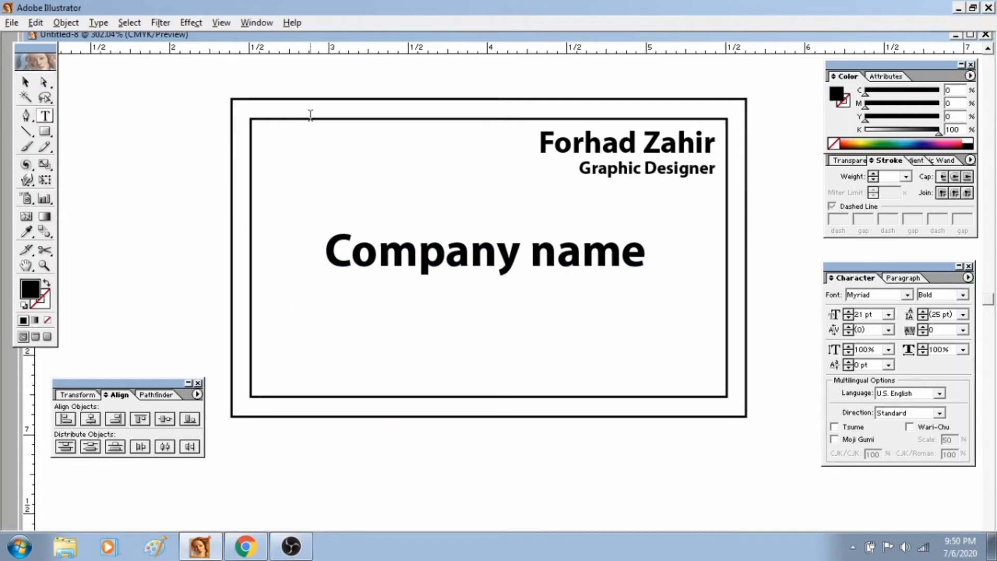
{"action": "type", "text": "Adre"}
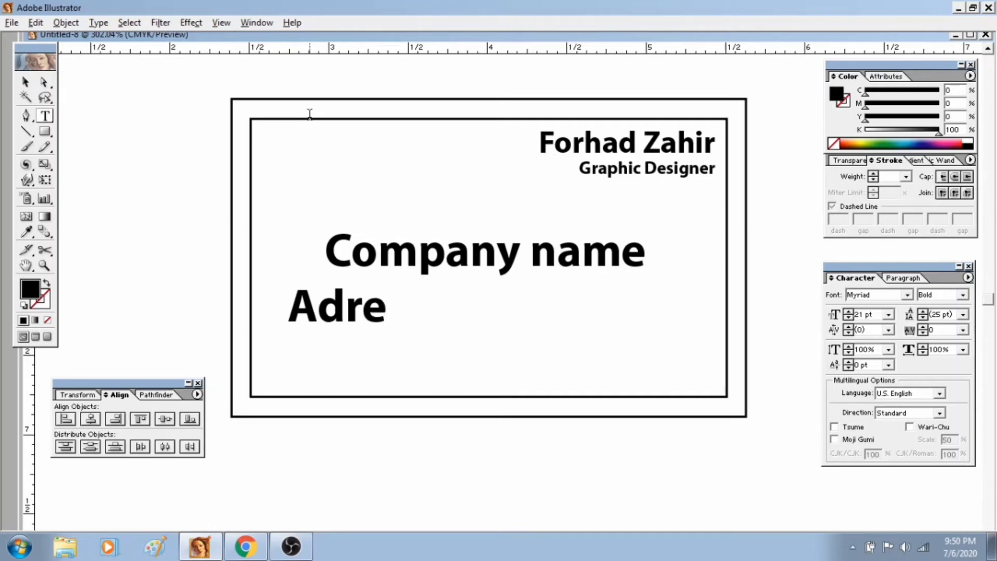
{"action": "type", "text": "ess"}
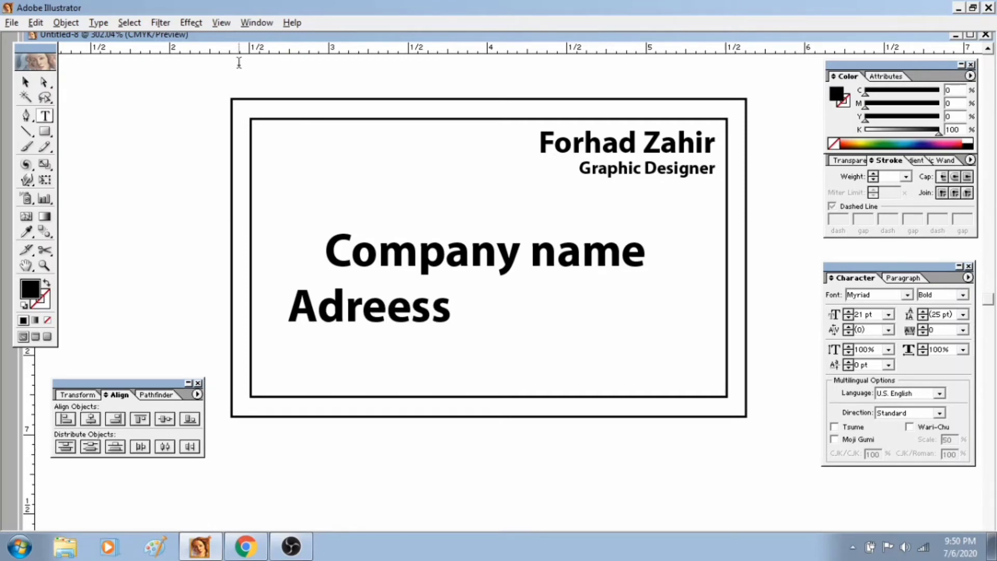
{"action": "type", "text": ":"}
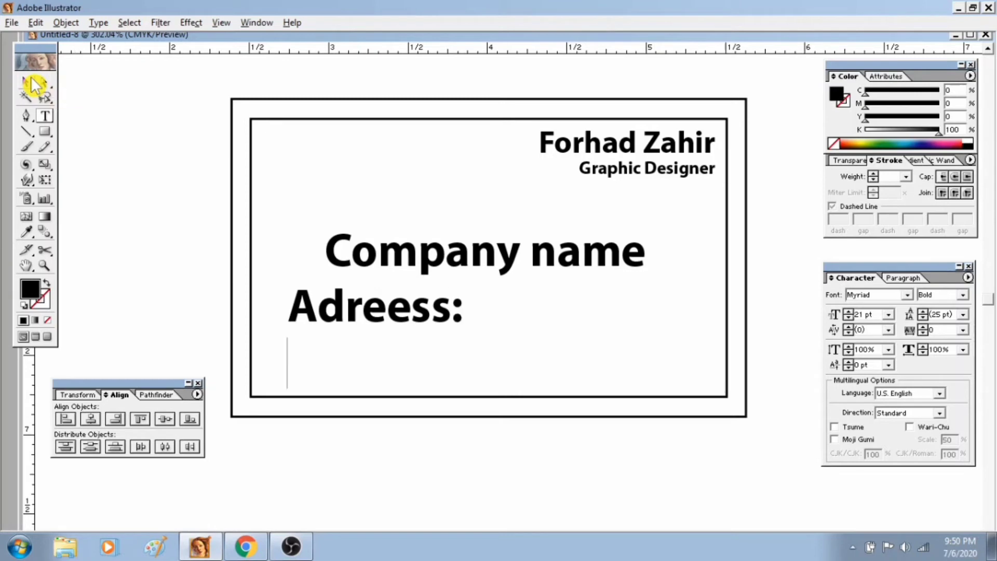
{"action": "left_click", "coordinate": [26, 83]}
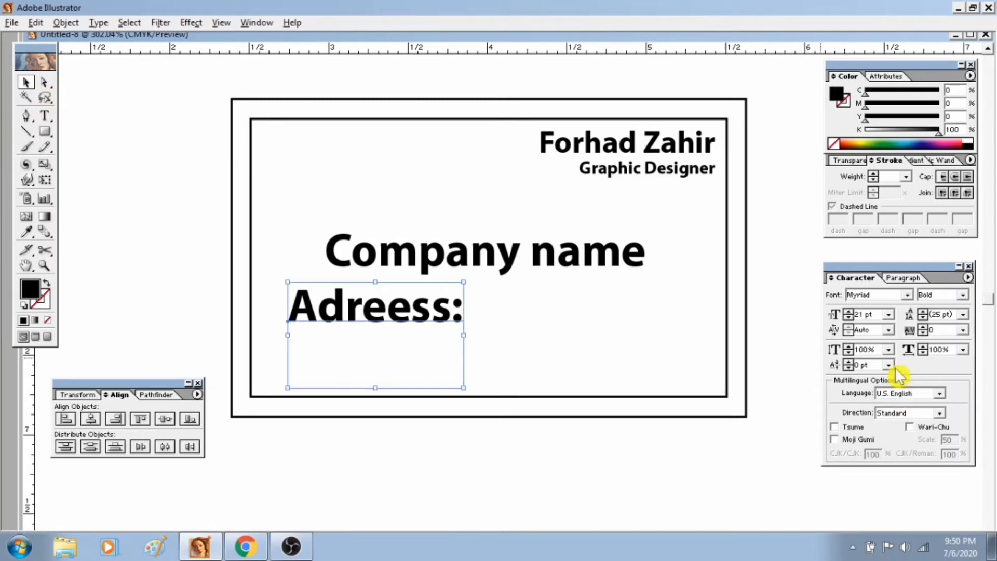
{"action": "left_click", "coordinate": [861, 313]}
{"action": "type", "text": "8"}
{"action": "key", "text": "Return"}
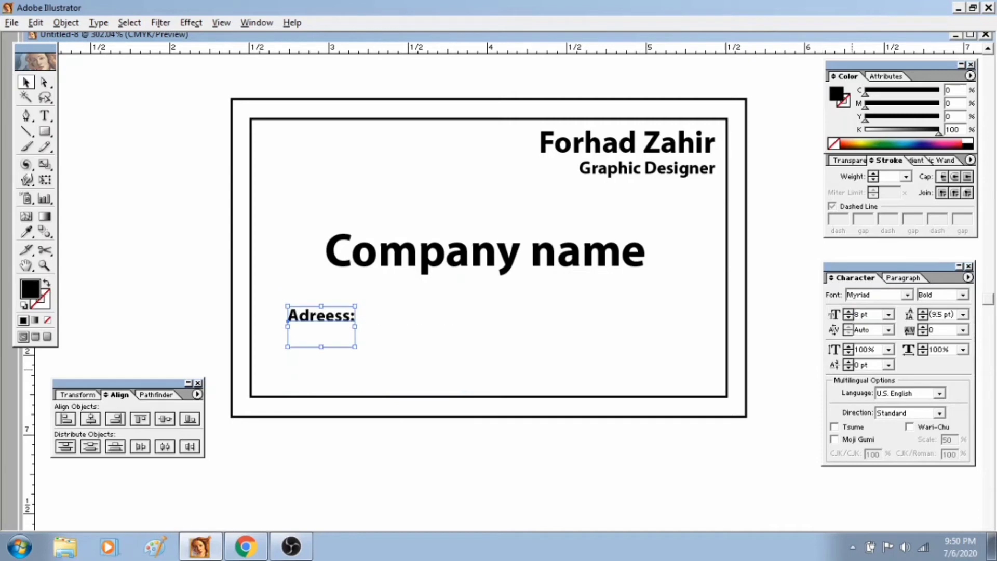
Add a line with the city and country below "Adreess:", and a "Mobile:" line with the phone number.
{"action": "double_click", "coordinate": [343, 318]}
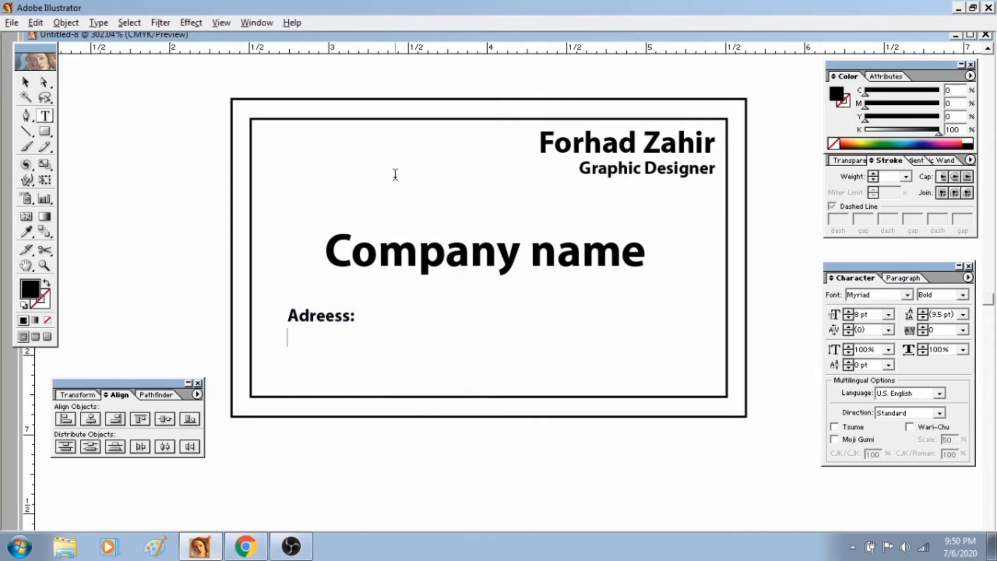
{"action": "type", "text": "Chittagong"}
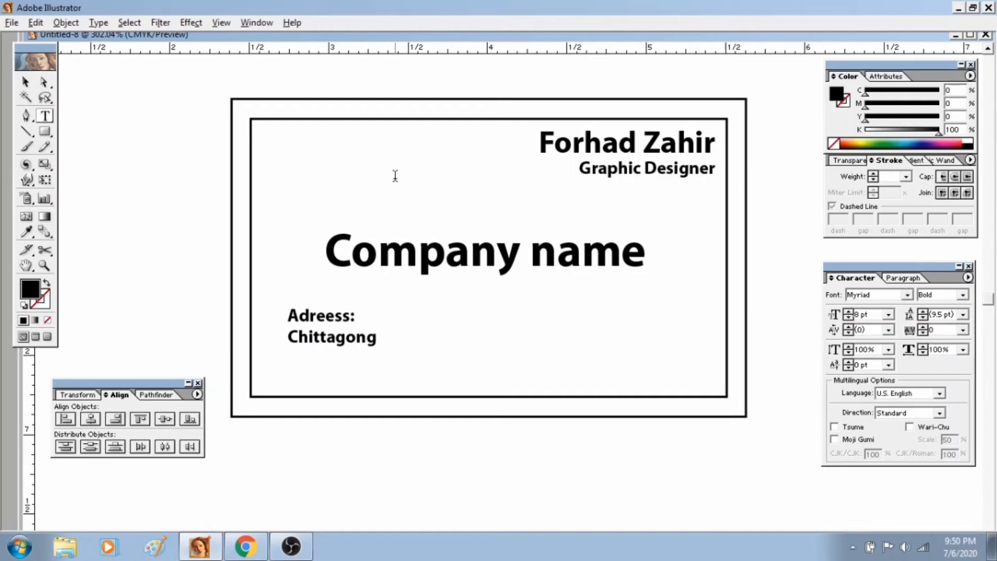
{"action": "type", "text": ", Bangladesh. "}
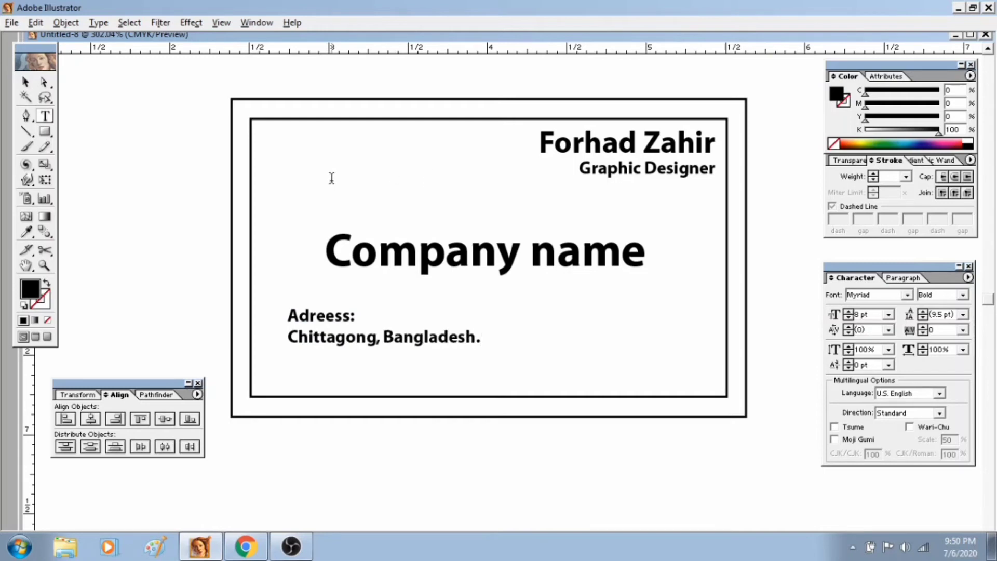
{"action": "type", "text": "Mobile:"}
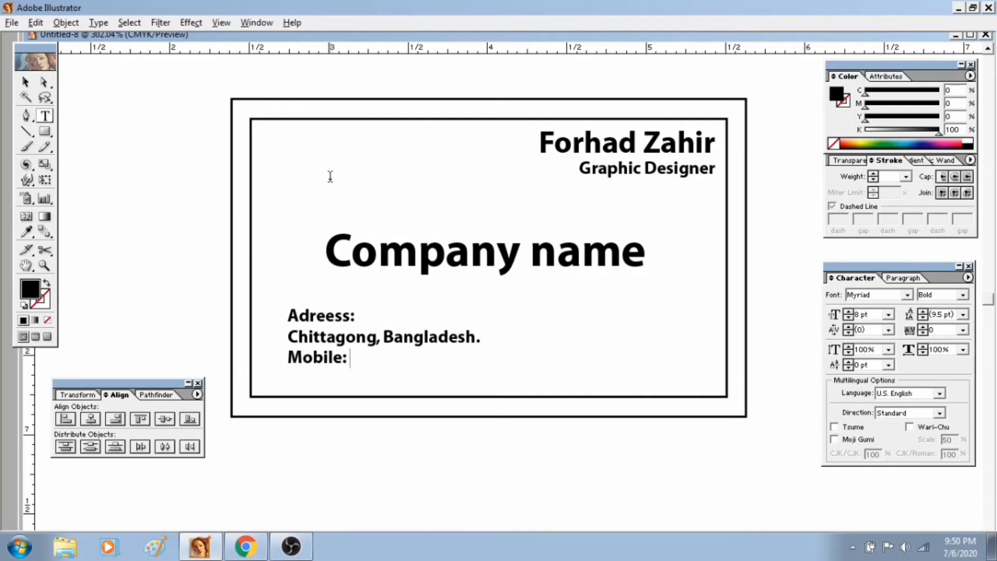
{"action": "type", "text": " 012345678"}
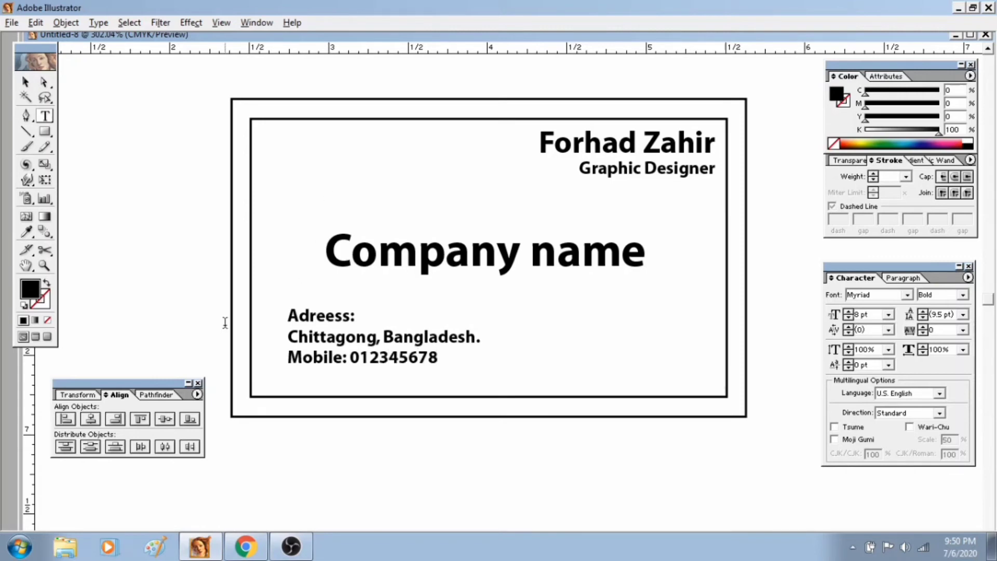
{"action": "key", "text": "Escape"}
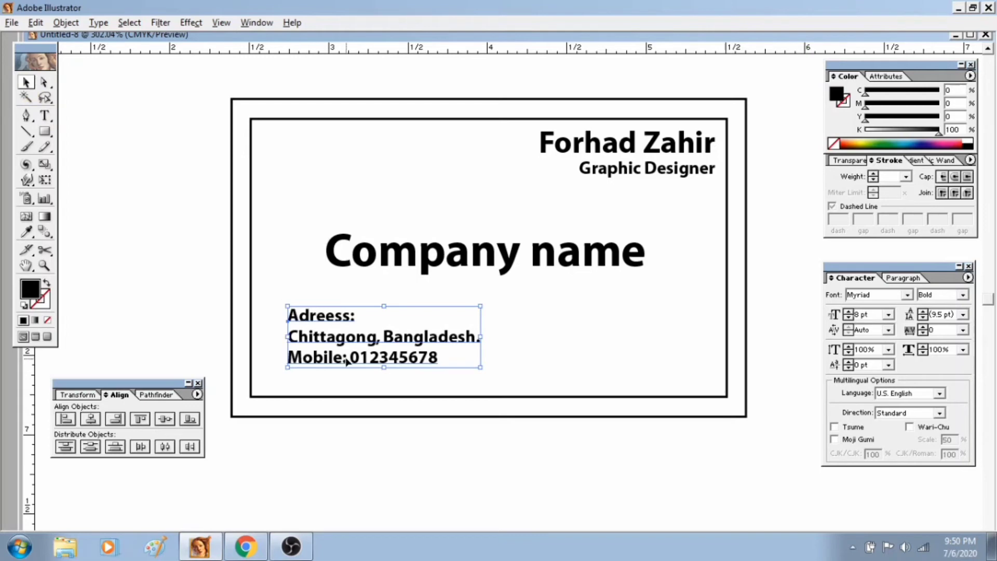
Set the address block's font style to Roman and move it closer to the inner rectangle's lower left corner.
{"action": "left_click", "coordinate": [963, 295]}
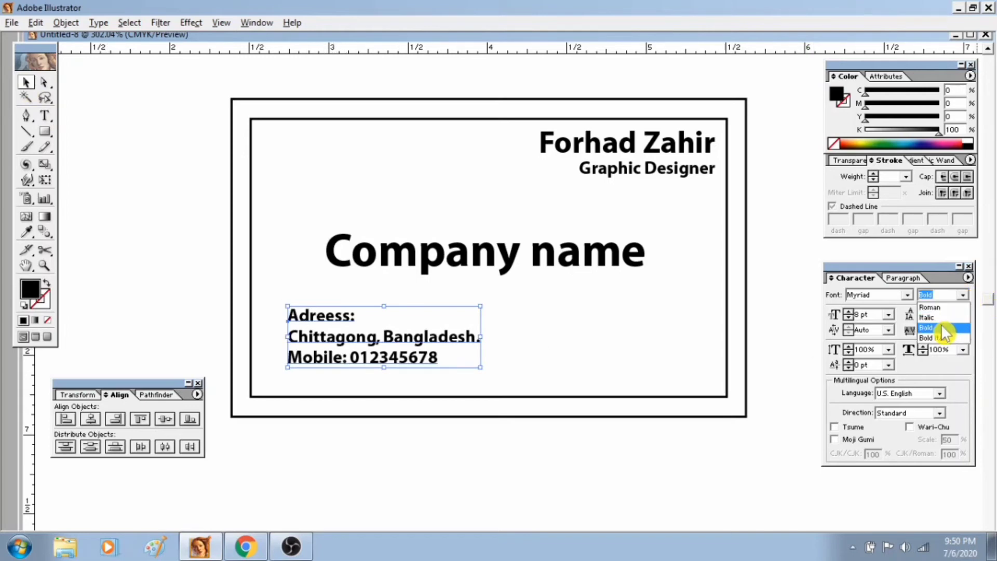
{"action": "left_click", "coordinate": [935, 307]}
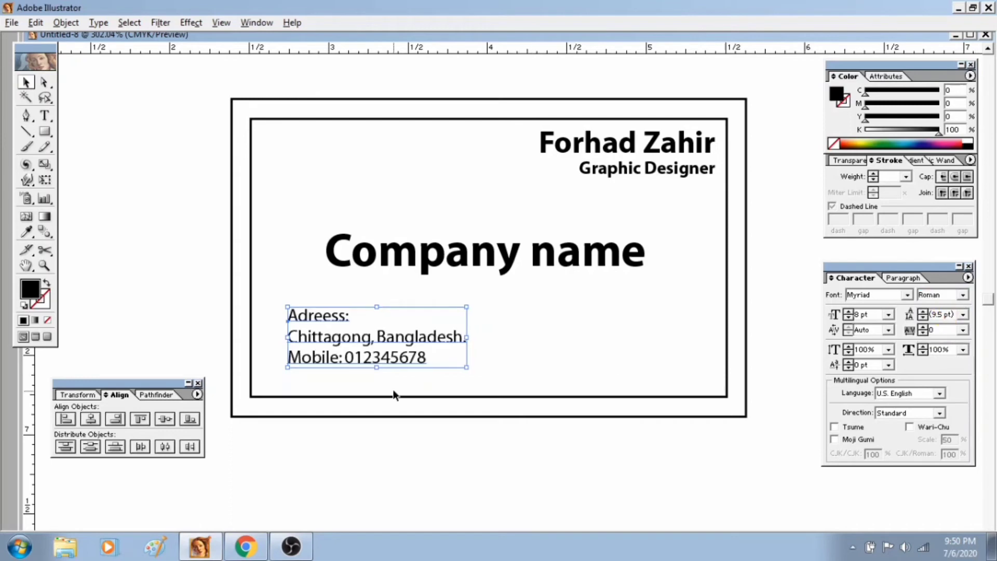
{"action": "left_click_drag", "start_coordinate": [374, 357], "coordinate": [353, 370]}
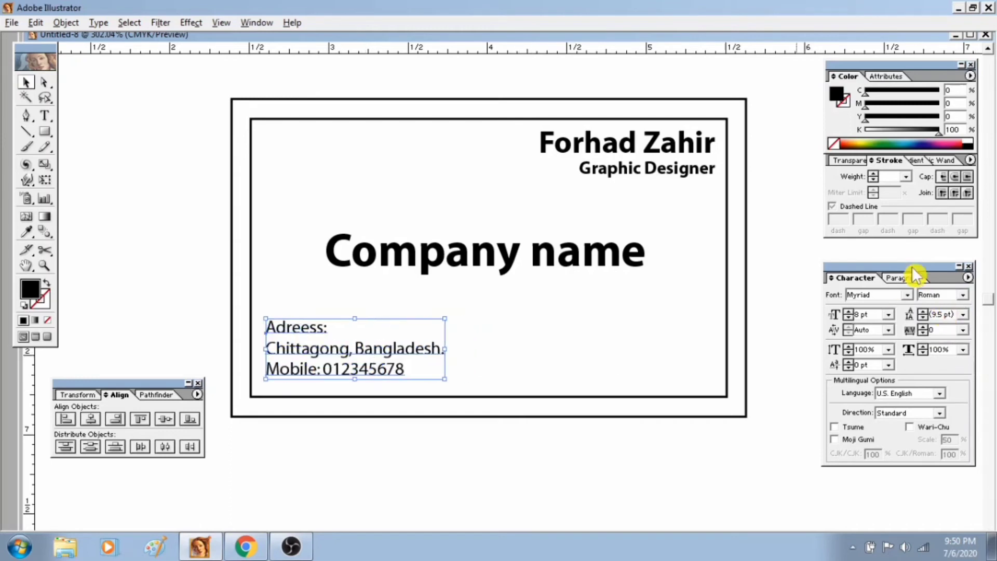
Try the MoolBoran font on the address block, undo the change and deselect the block.
{"action": "left_click", "coordinate": [907, 294]}
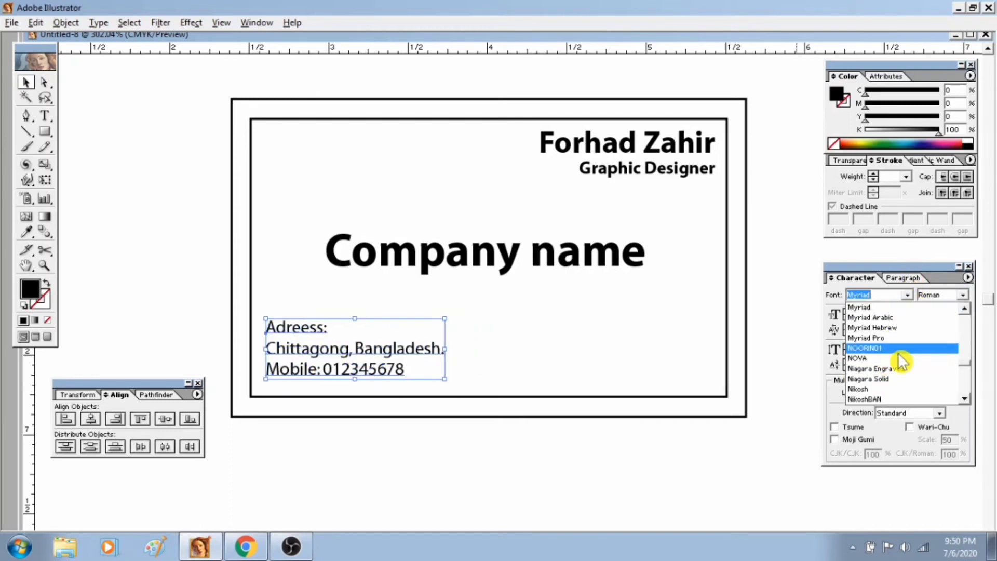
{"action": "scroll", "coordinate": [901, 358], "scroll_direction": "up", "scroll_amount": 3}
{"action": "left_click", "coordinate": [890, 330]}
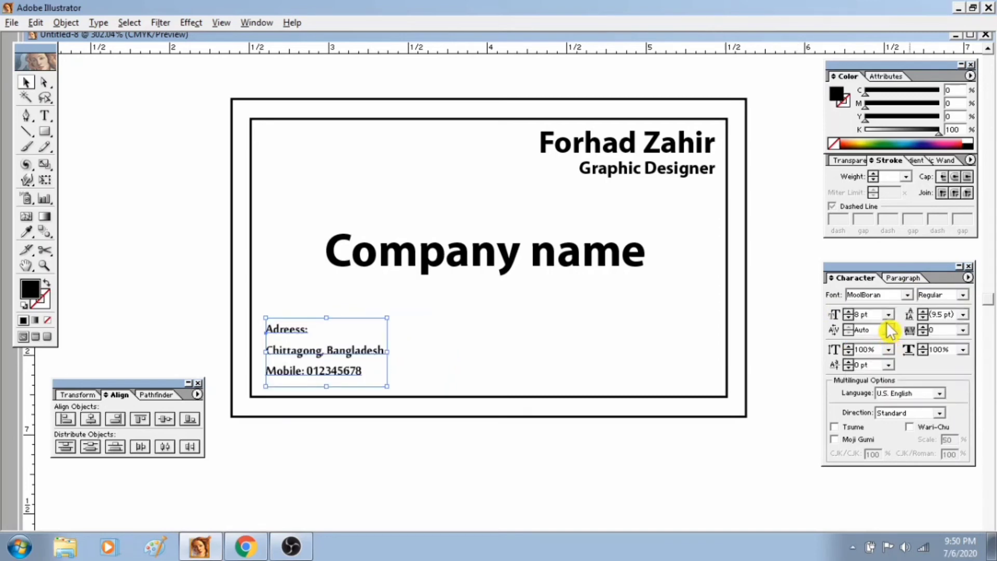
{"action": "key", "text": "ctrl+z"}
{"action": "left_click", "coordinate": [665, 376]}
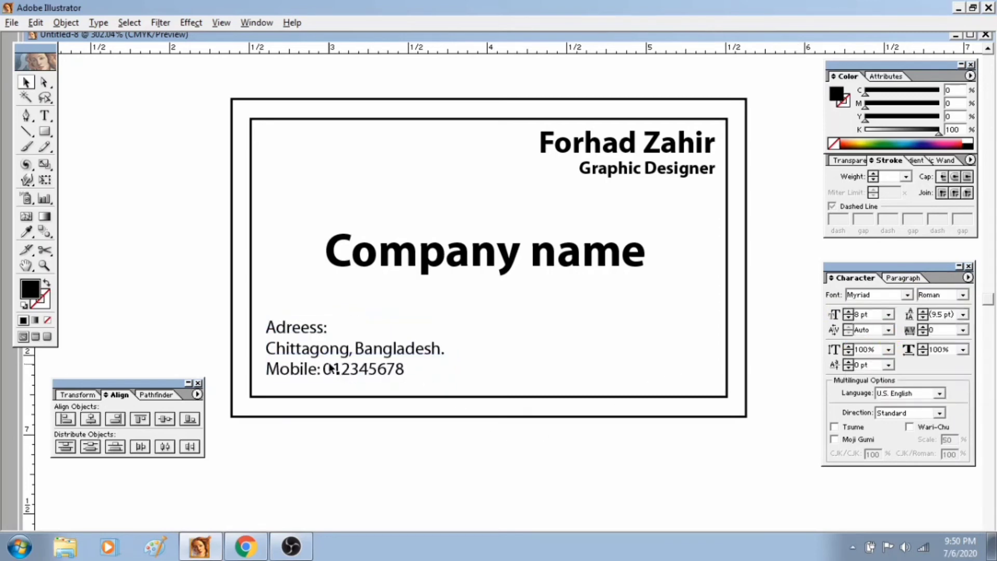
Duplicate the address block, right-align the copy and place it near the card's lower right corner.
{"action": "left_click", "coordinate": [330, 368]}
{"action": "left_click_drag", "start_coordinate": [317, 374], "coordinate": [581, 374]}
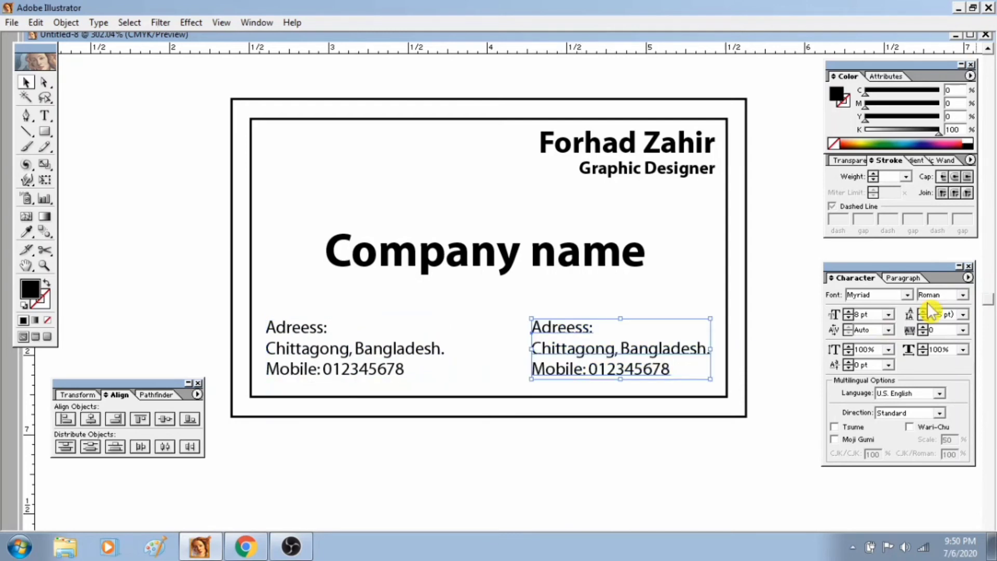
{"action": "left_click", "coordinate": [902, 278]}
{"action": "left_click", "coordinate": [901, 294]}
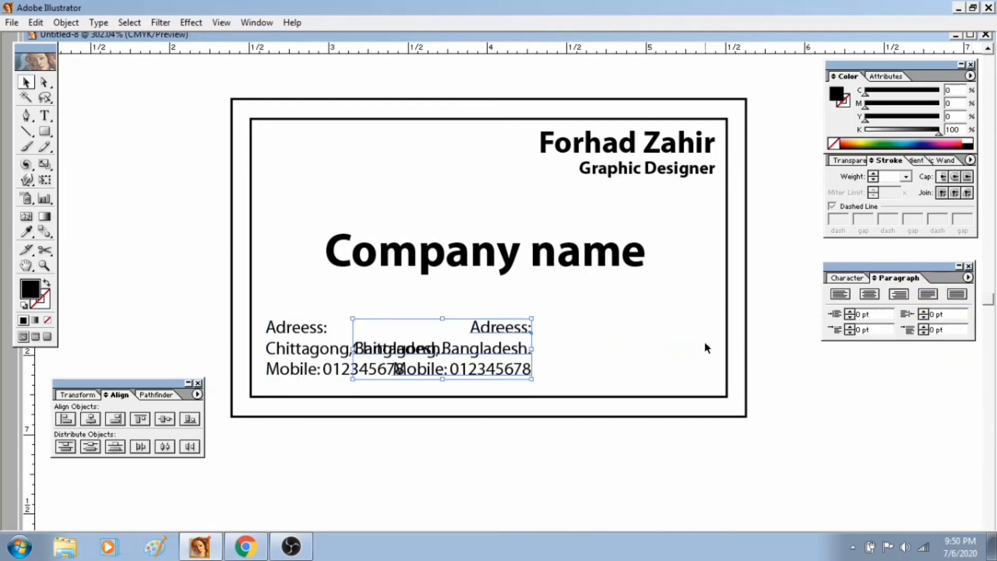
{"action": "left_click_drag", "start_coordinate": [438, 362], "coordinate": [602, 362]}
Replace the text of the right-aligned copied address block with the label "E-mail:".
{"action": "double_click", "coordinate": [663, 329]}
{"action": "double_click", "coordinate": [664, 328]}
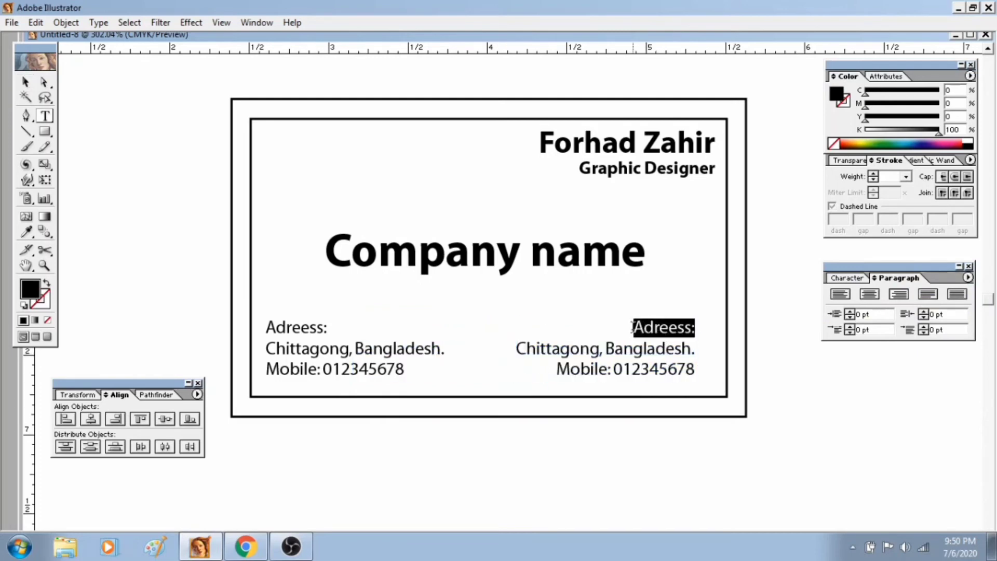
{"action": "left_click_drag", "start_coordinate": [633, 327], "coordinate": [698, 397]}
{"action": "type", "text": "E"}
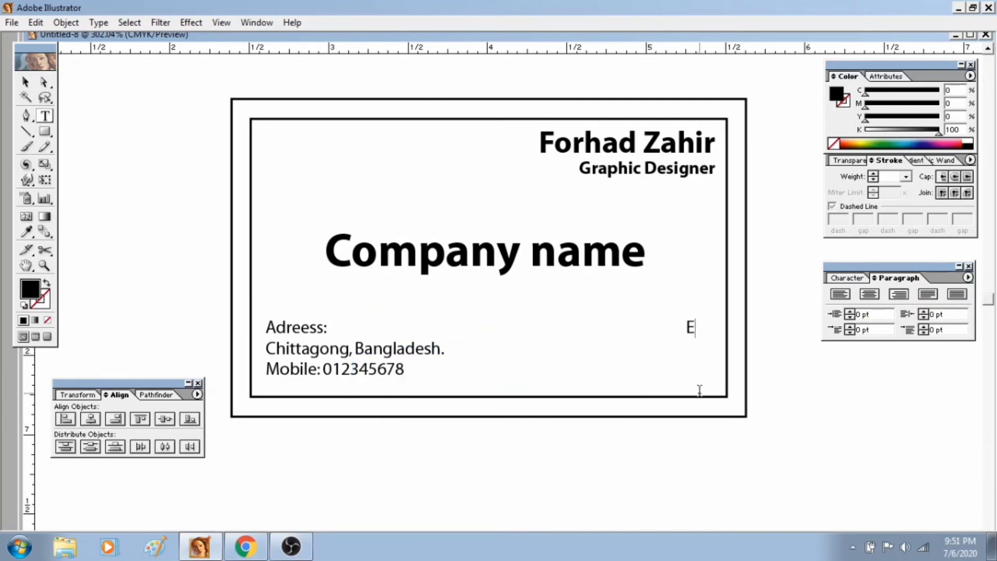
{"action": "type", "text": "-mail: "}
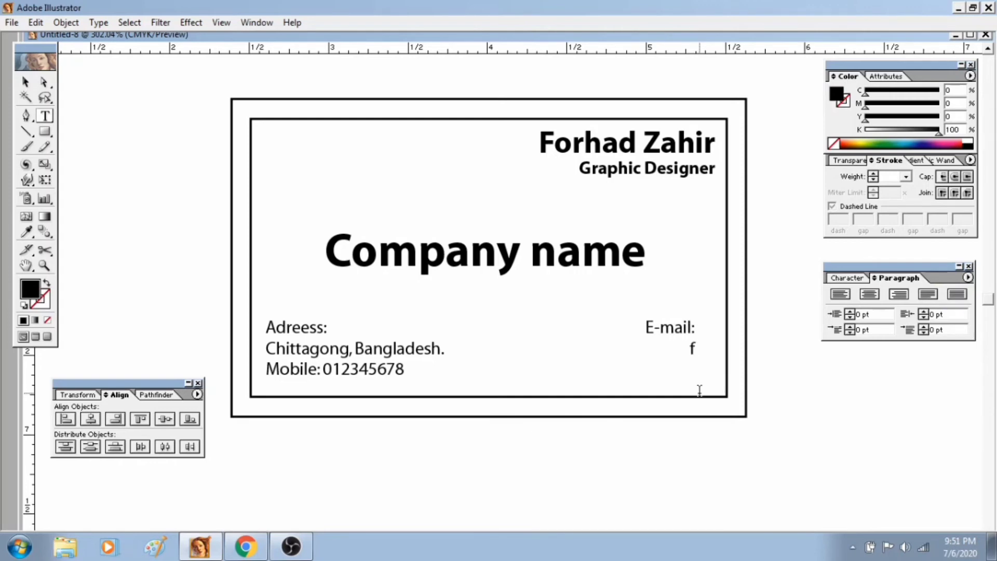
Enter the e-mail address on the line below "E-mail:" and deselect the text block.
{"action": "type", "text": "wa"}
{"action": "key", "text": "BackSpace"}
{"action": "key", "text": "BackSpace"}
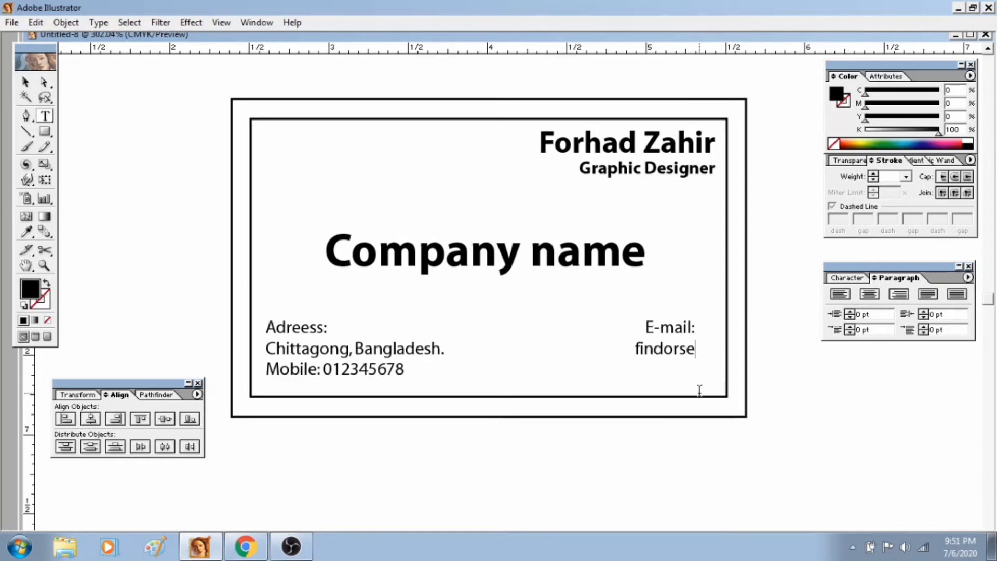
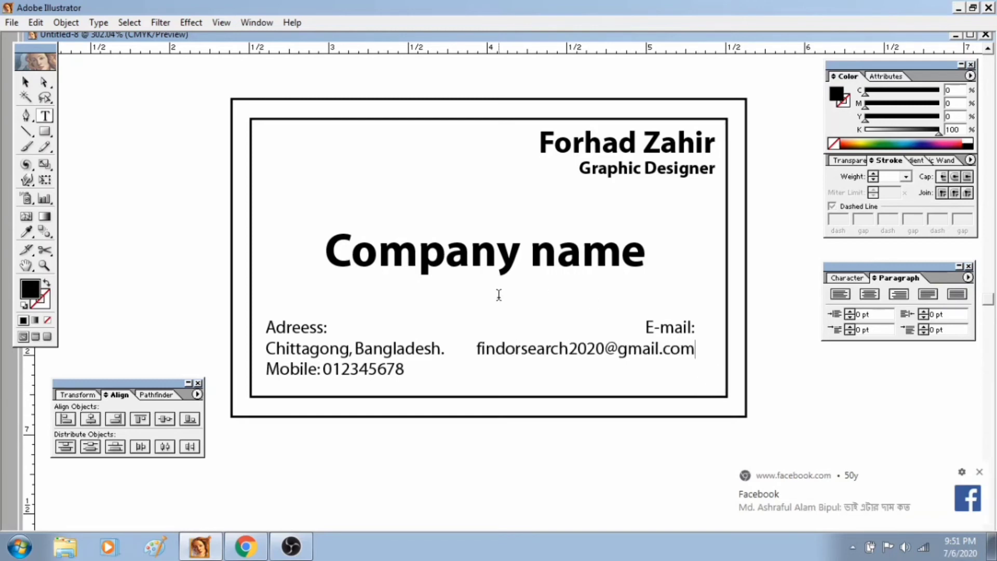
{"action": "left_click", "coordinate": [25, 81]}
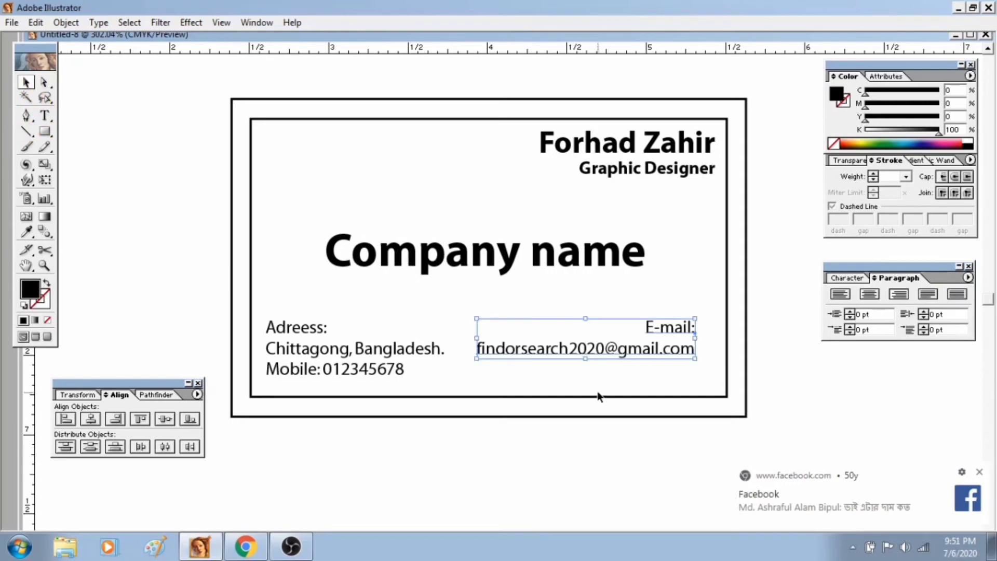
{"action": "left_click", "coordinate": [588, 460]}
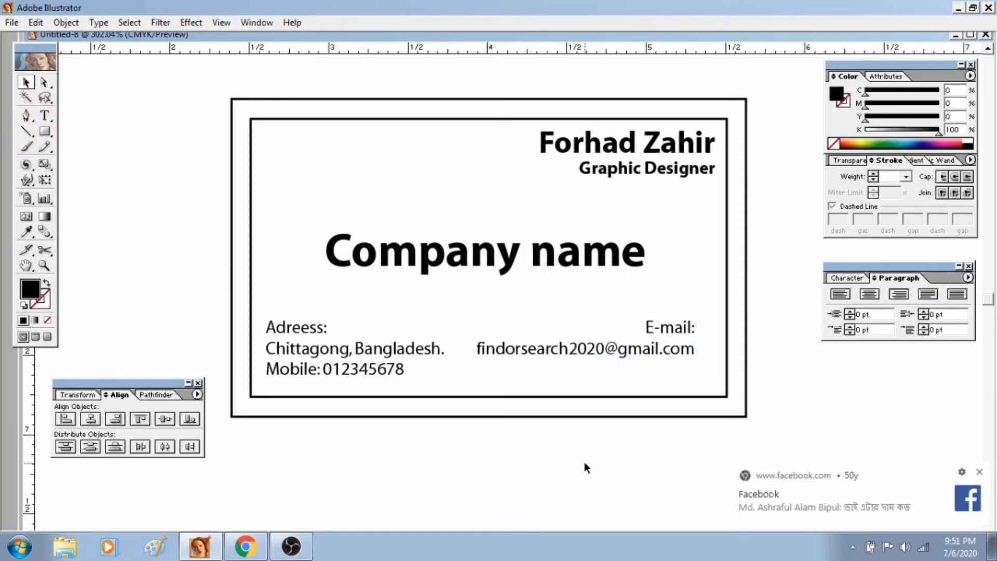
Draw a full-width rectangle across the lower part of the card, about 0.8 in high, and fill it with C 100, M 33, Y 0, K 0.
{"action": "left_click", "coordinate": [45, 131]}
{"action": "left_click_drag", "start_coordinate": [230, 289], "coordinate": [747, 416]}
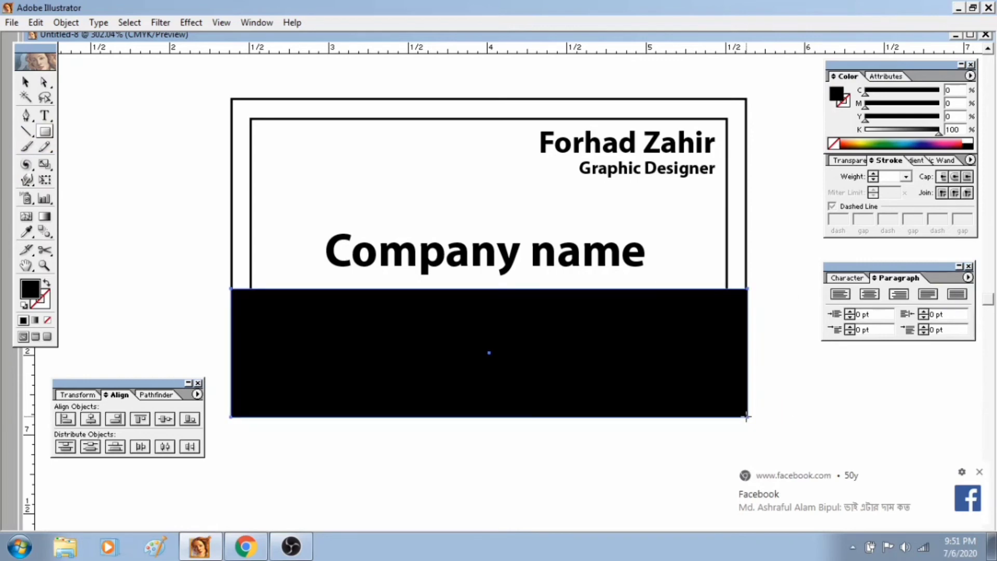
{"action": "left_click", "coordinate": [25, 83]}
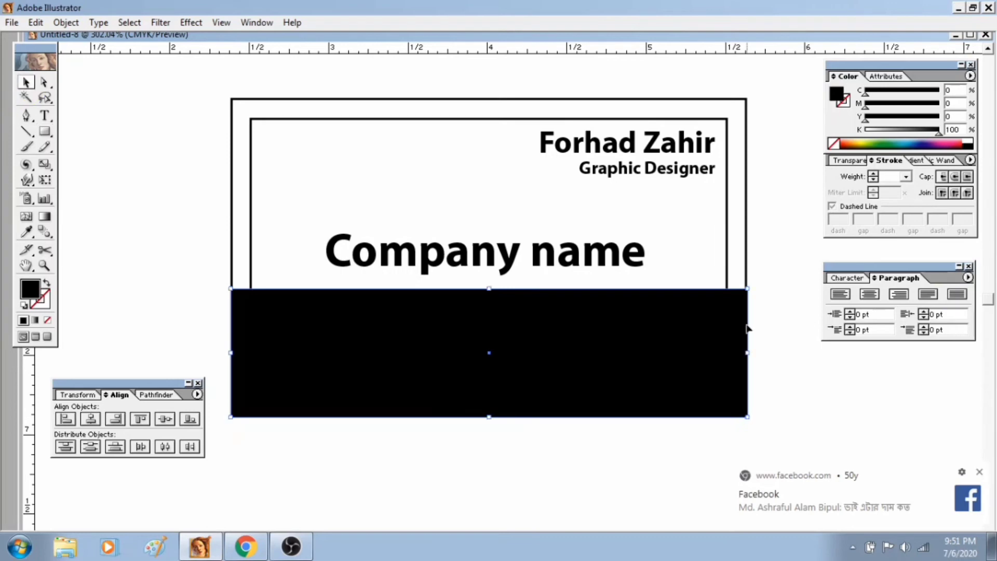
{"action": "left_click", "coordinate": [848, 139]}
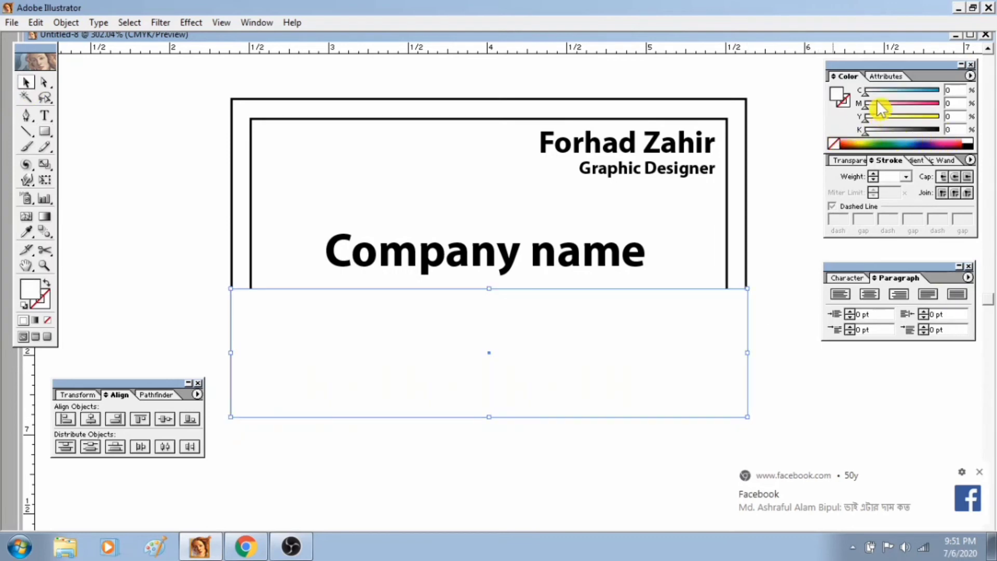
{"action": "left_click_drag", "start_coordinate": [866, 94], "coordinate": [944, 104]}
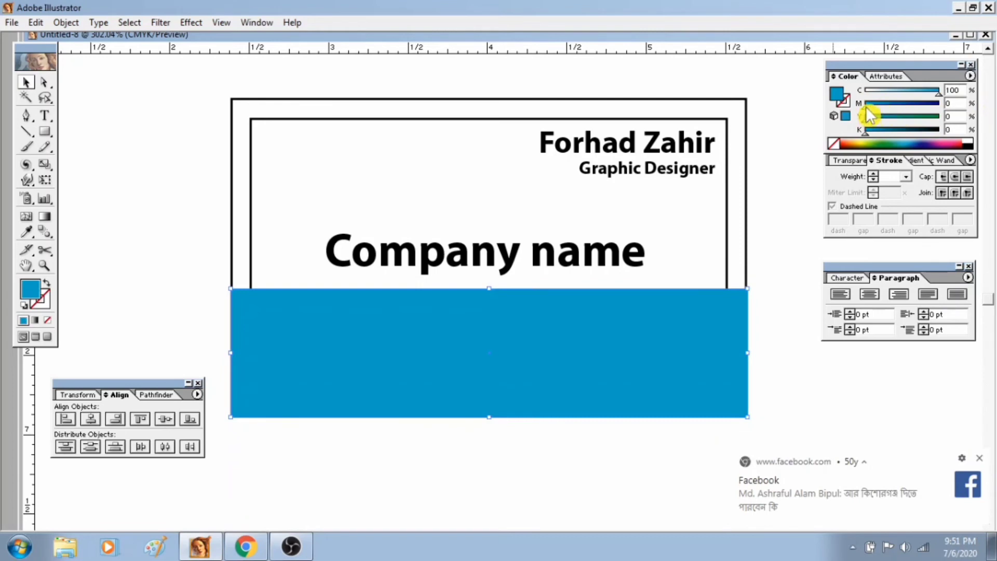
{"action": "left_click_drag", "start_coordinate": [868, 109], "coordinate": [893, 115]}
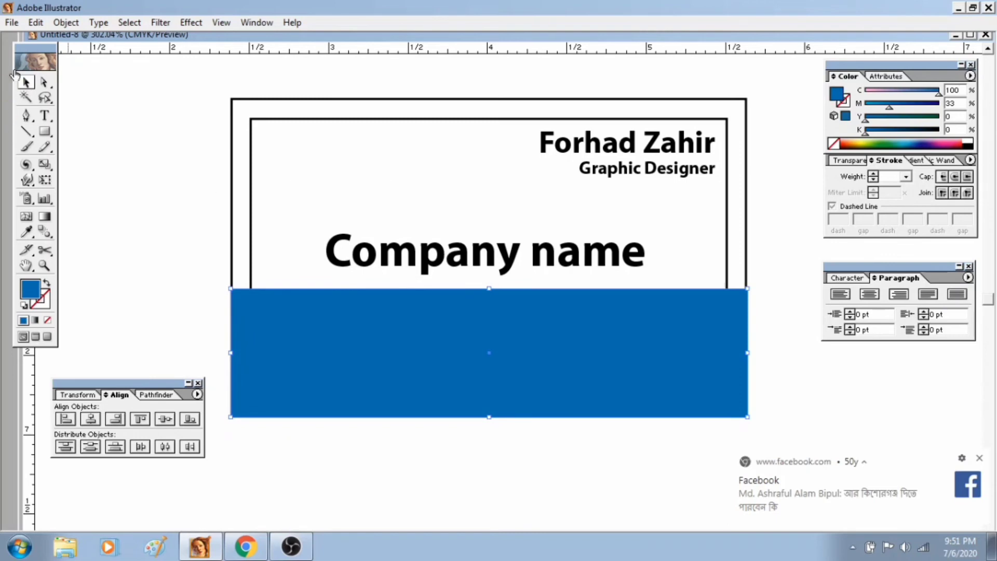
Send the blue rectangle backward two levels, behind the e-mail and address blocks, and deselect it.
{"action": "left_click", "coordinate": [66, 22]}
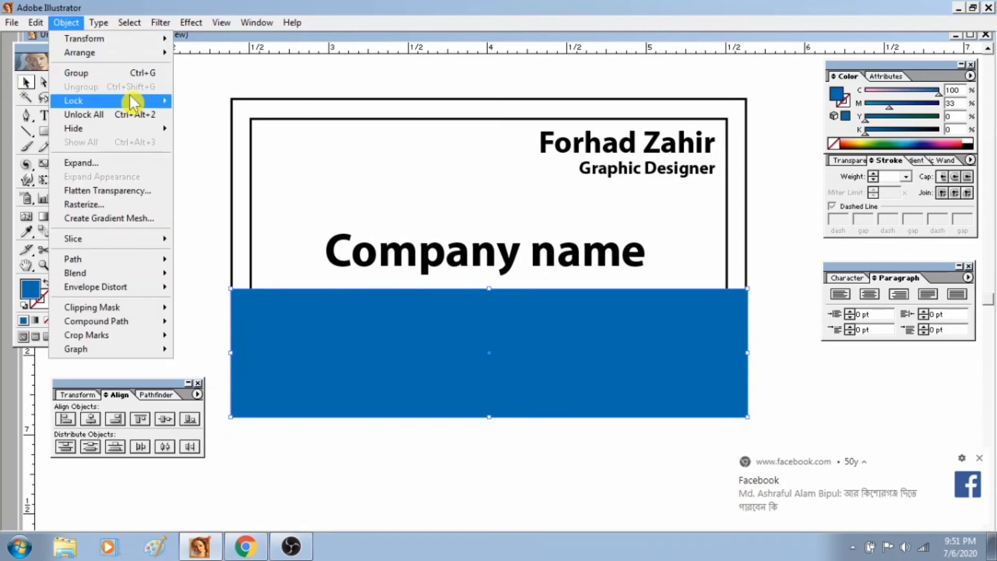
{"action": "mouse_move", "coordinate": [121, 59]}
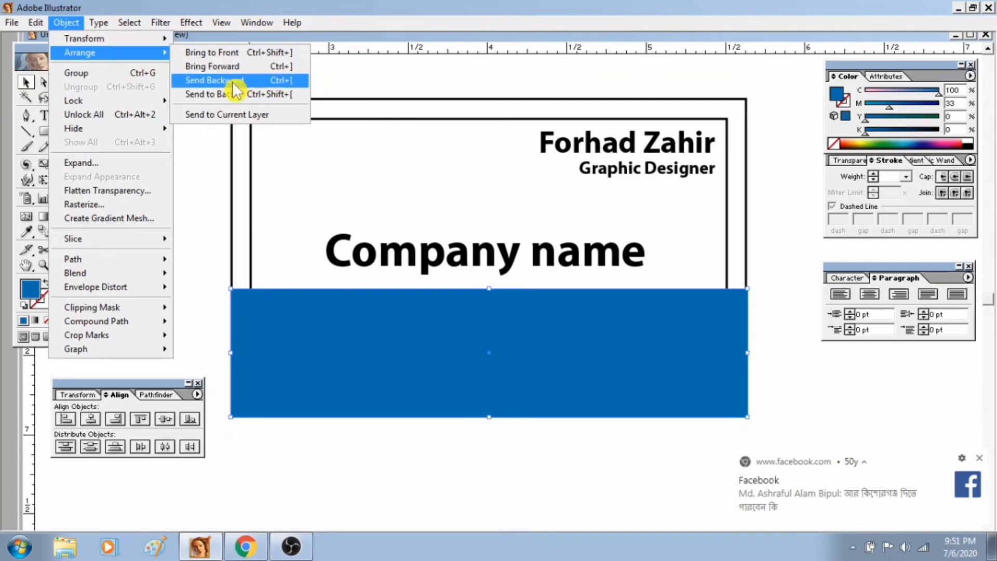
{"action": "left_click", "coordinate": [254, 79]}
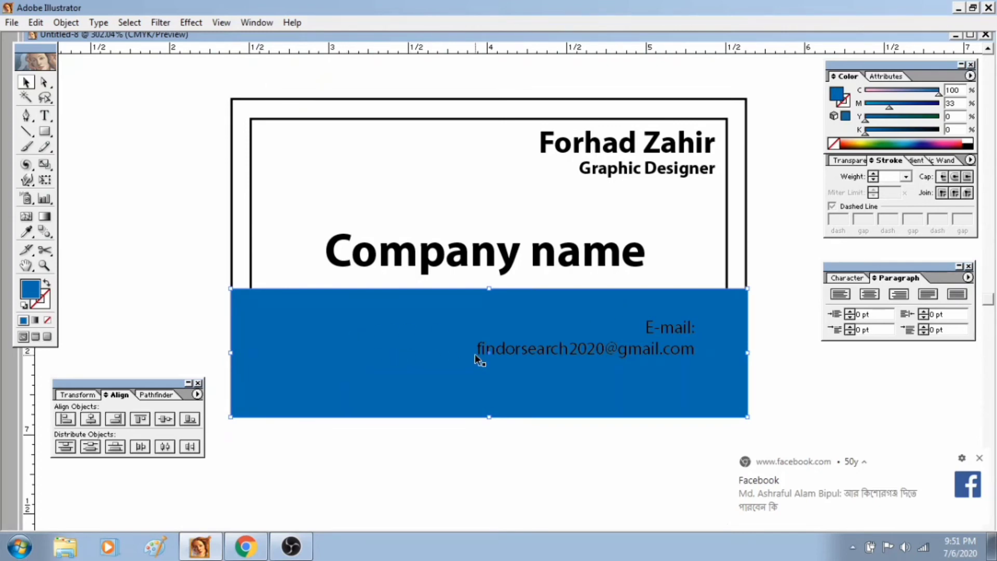
{"action": "left_click", "coordinate": [77, 24]}
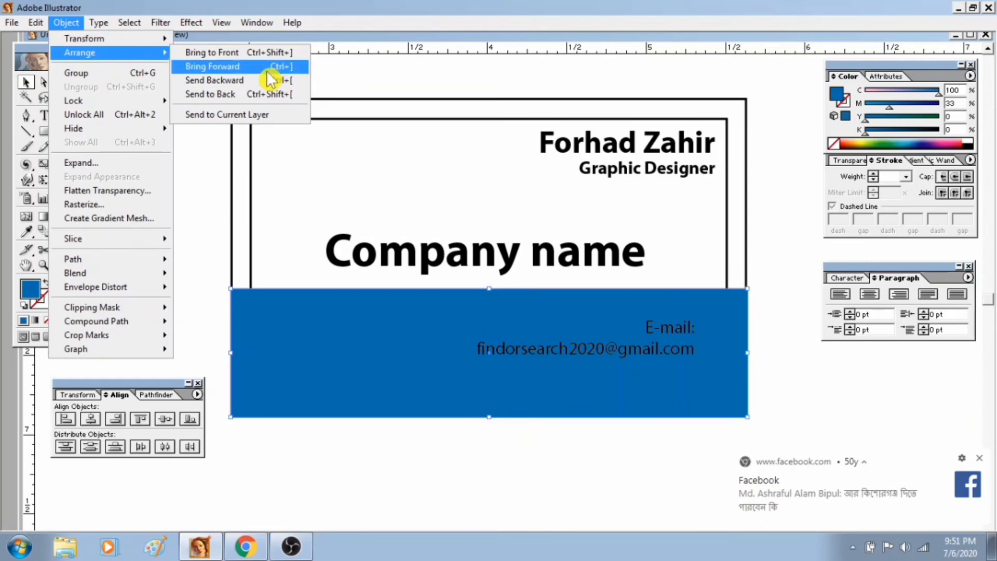
{"action": "left_click", "coordinate": [268, 81]}
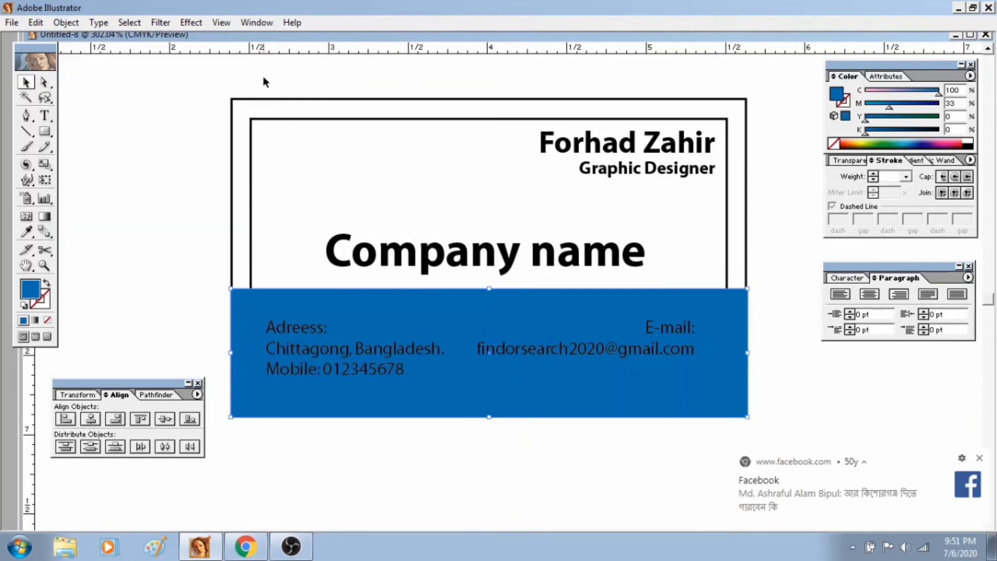
{"action": "left_click", "coordinate": [522, 444]}
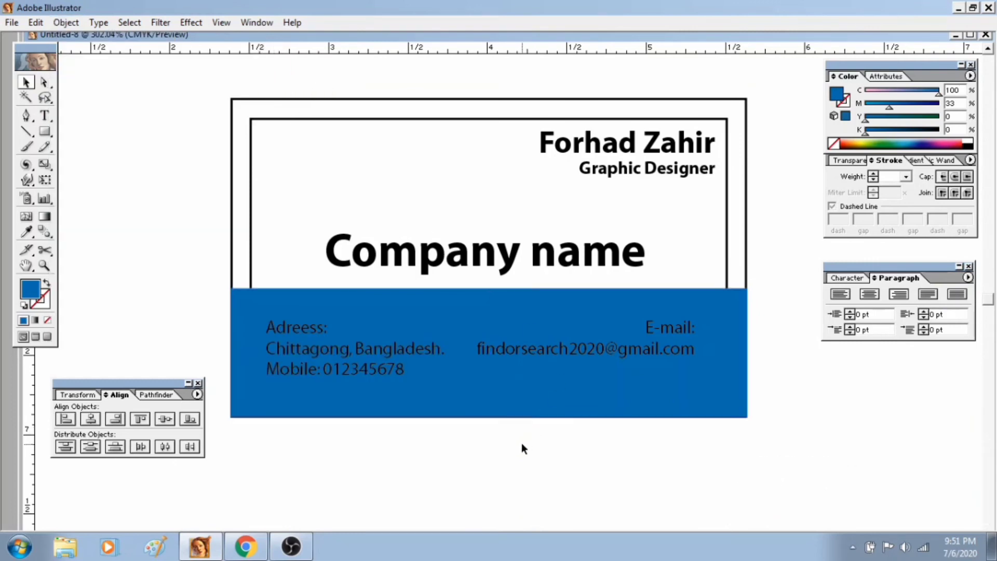
Set both the address block and the e-mail block to Bold at 7 pt.
{"action": "left_click", "coordinate": [455, 309]}
{"action": "left_click", "coordinate": [354, 353]}
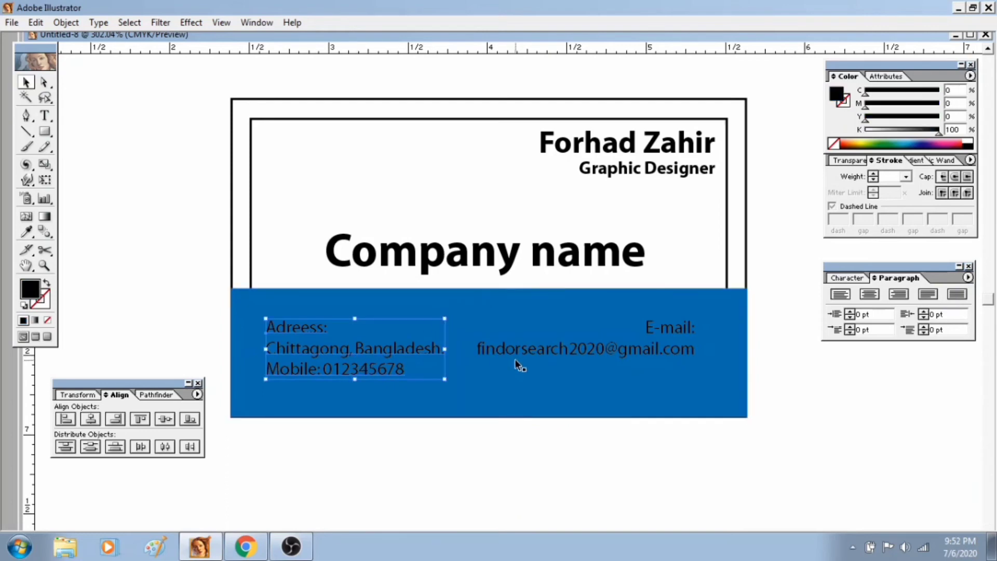
{"action": "left_click", "coordinate": [519, 353], "text": "shift"}
{"action": "left_click", "coordinate": [851, 278]}
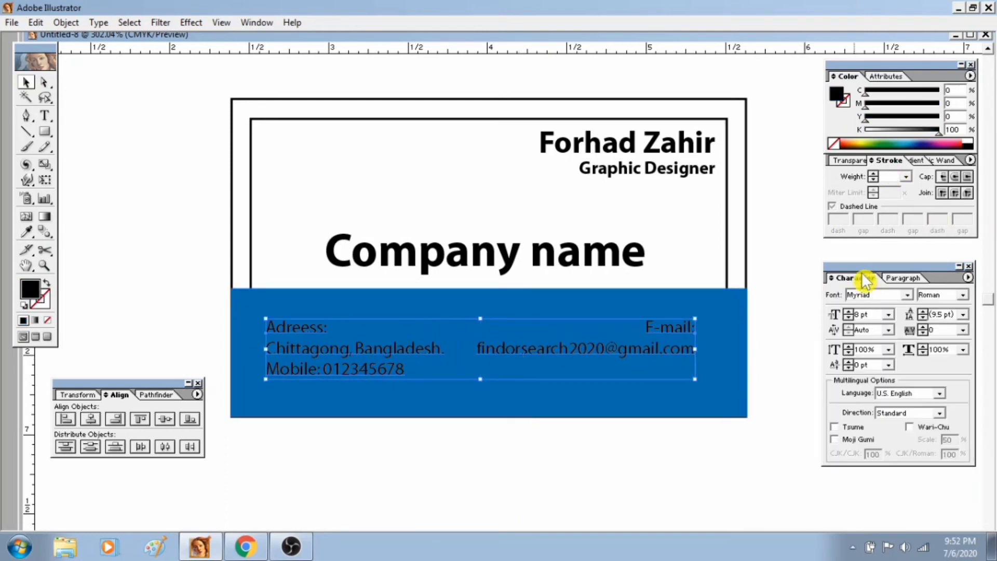
{"action": "left_click", "coordinate": [964, 295]}
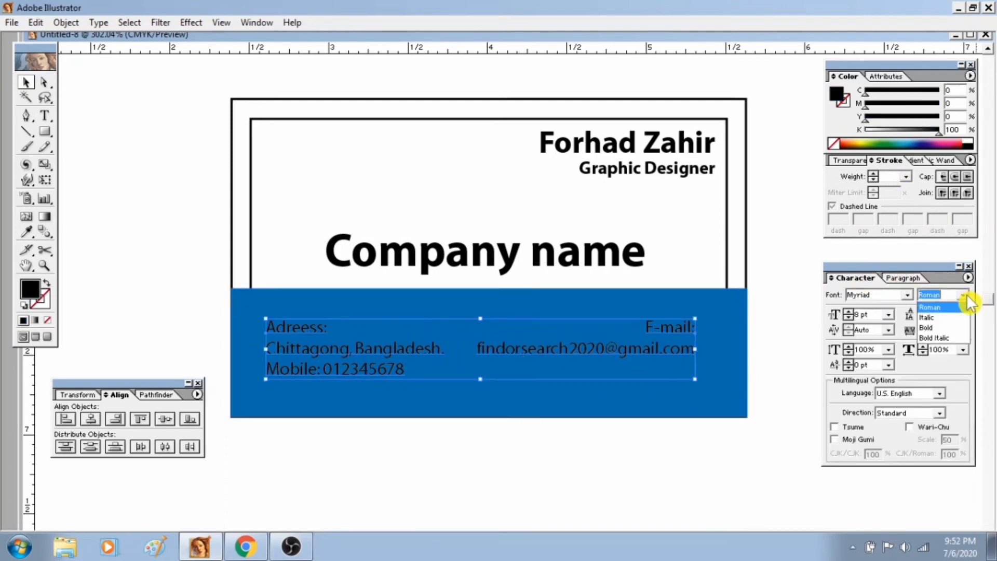
{"action": "left_click", "coordinate": [947, 329]}
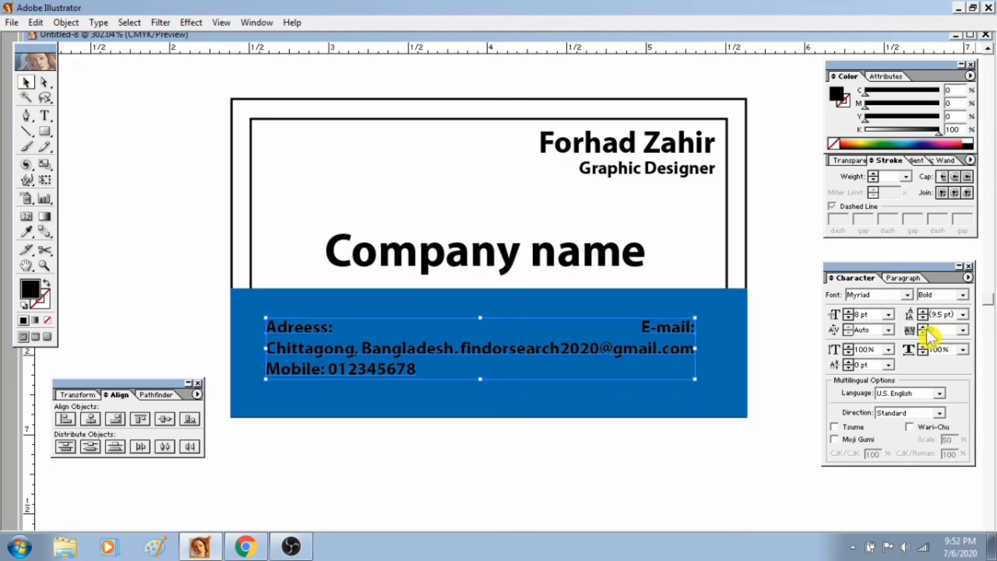
{"action": "left_click", "coordinate": [850, 312]}
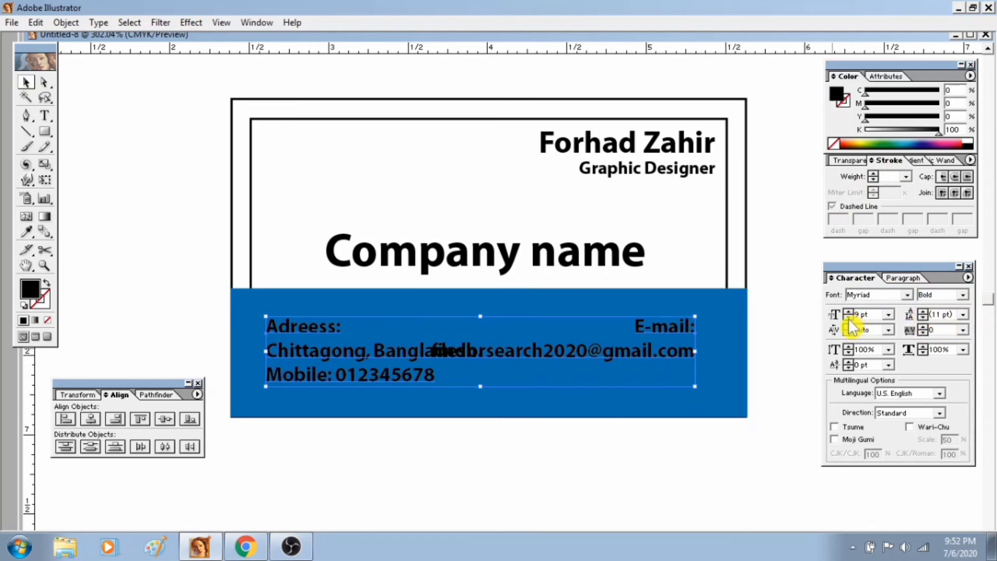
{"action": "left_click", "coordinate": [850, 318]}
{"action": "left_click", "coordinate": [850, 318]}
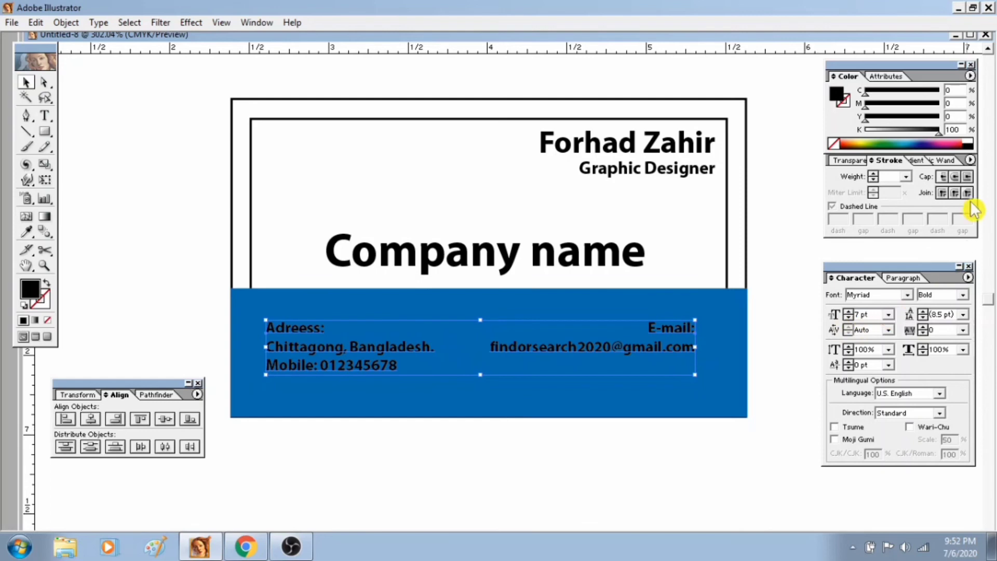
Fill the address and e-mail text with white and clear the selection.
{"action": "left_click", "coordinate": [969, 142]}
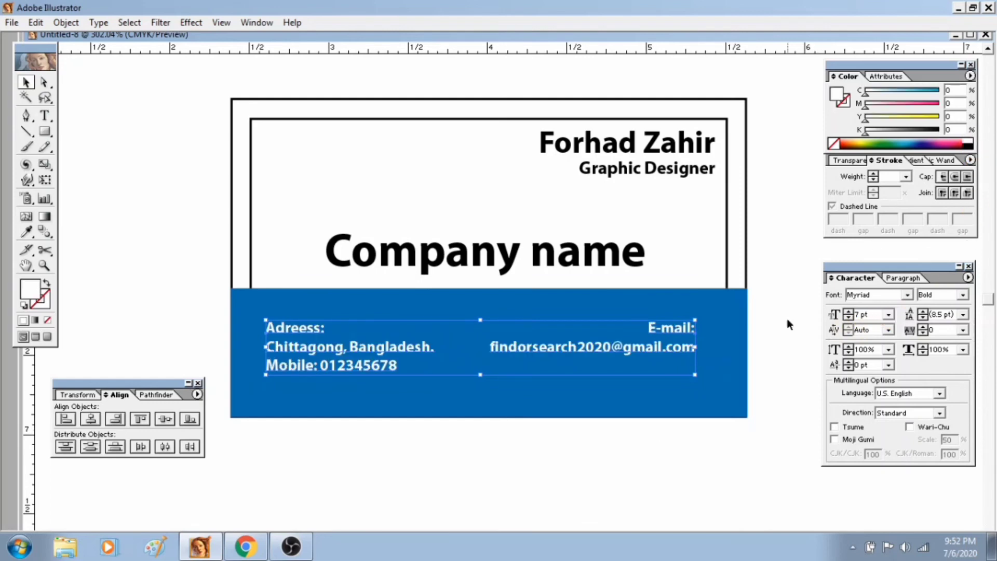
{"action": "left_click", "coordinate": [648, 443]}
{"action": "left_click", "coordinate": [419, 336]}
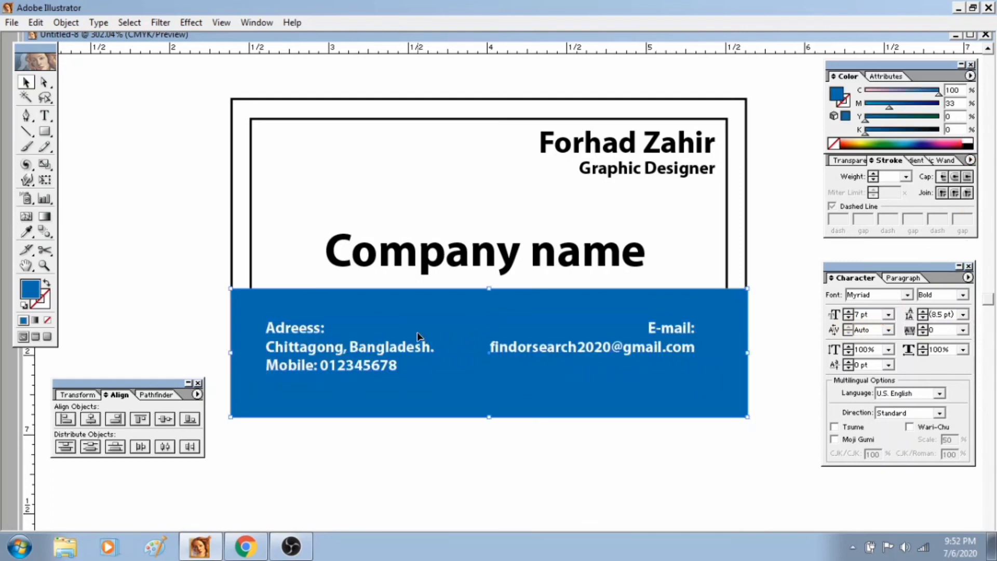
{"action": "left_click", "coordinate": [768, 458]}
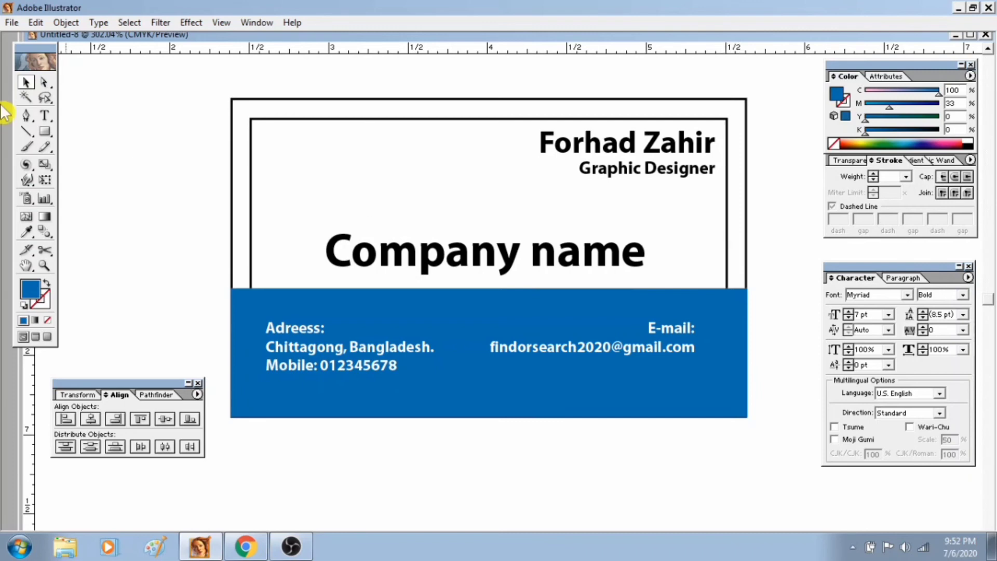
Unlock all objects and convert the inner rectangle to guides.
{"action": "left_click", "coordinate": [62, 23]}
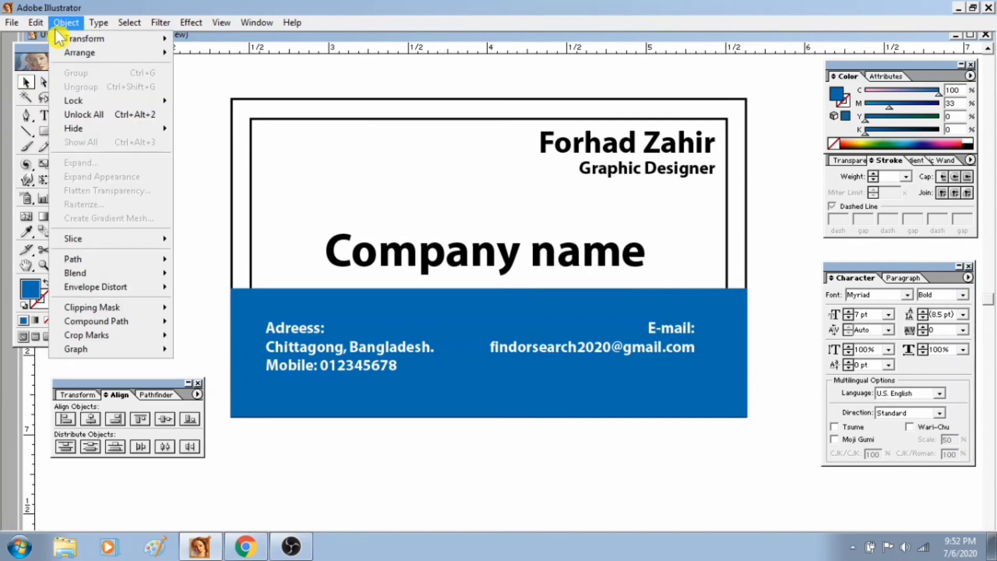
{"action": "left_click", "coordinate": [97, 114]}
{"action": "left_click", "coordinate": [805, 261]}
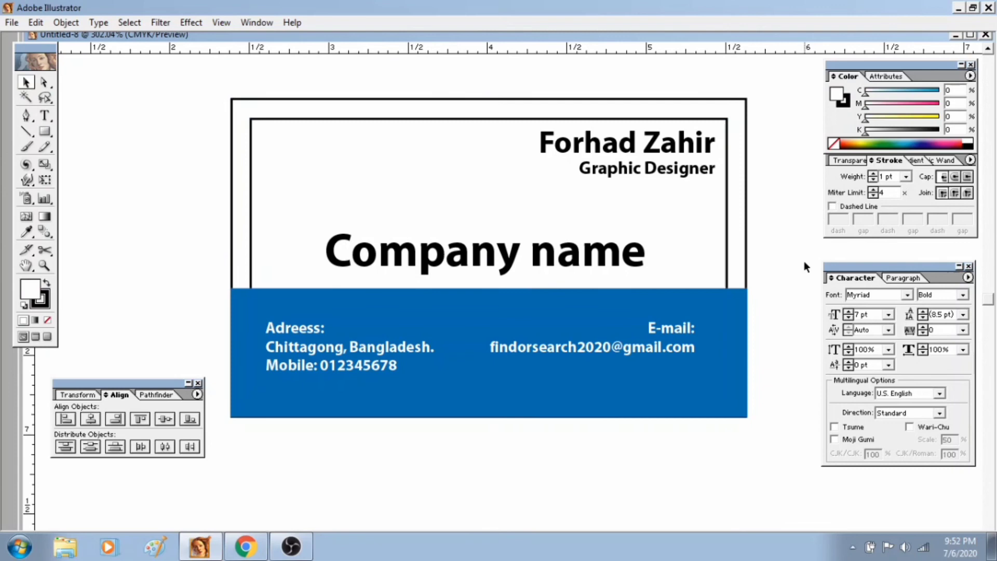
{"action": "left_click", "coordinate": [727, 253]}
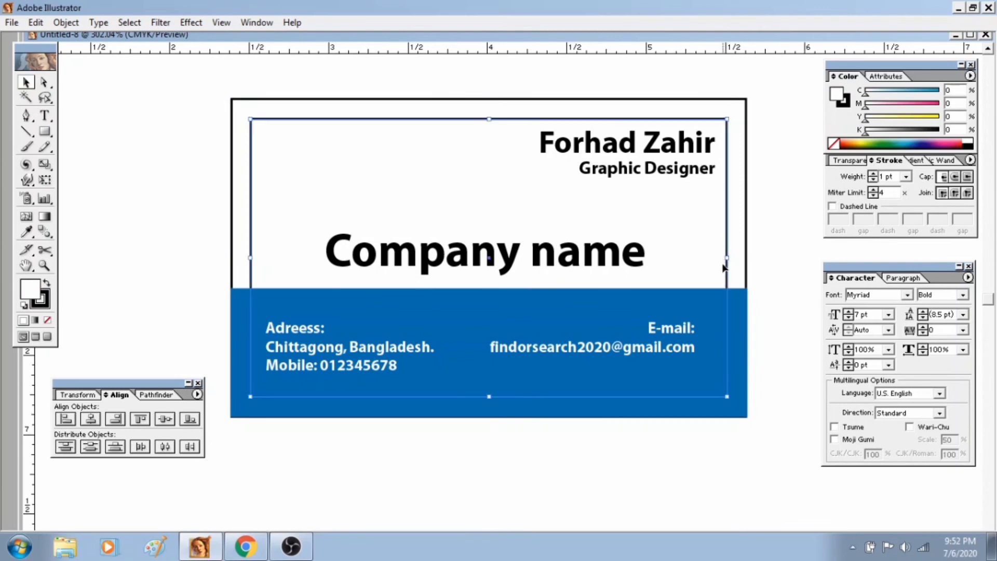
{"action": "left_click", "coordinate": [753, 259]}
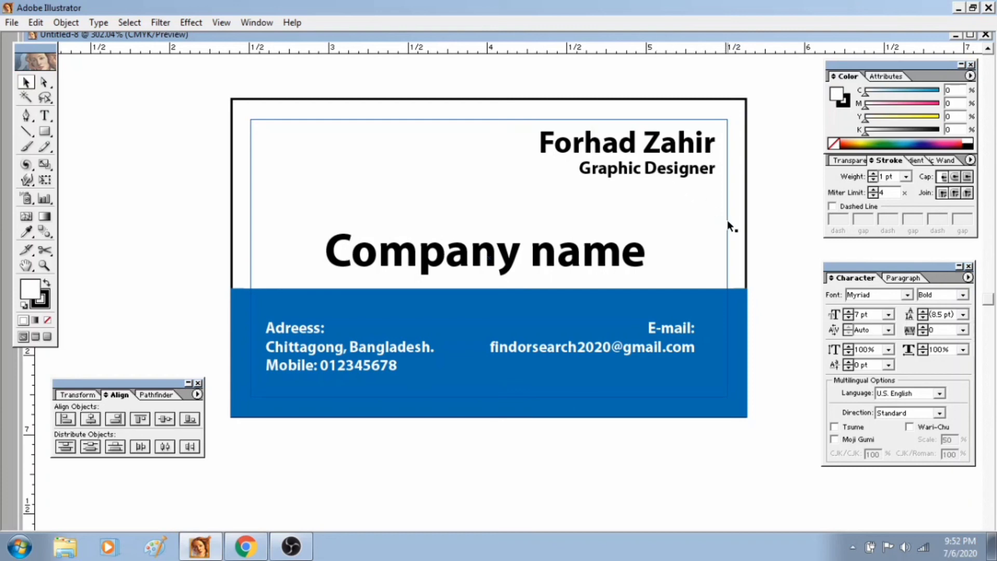
Recolor the person's name line blue with C 100%, M 38%, Y 0% and K 0%, and deselect the text.
{"action": "triple_click", "coordinate": [671, 152]}
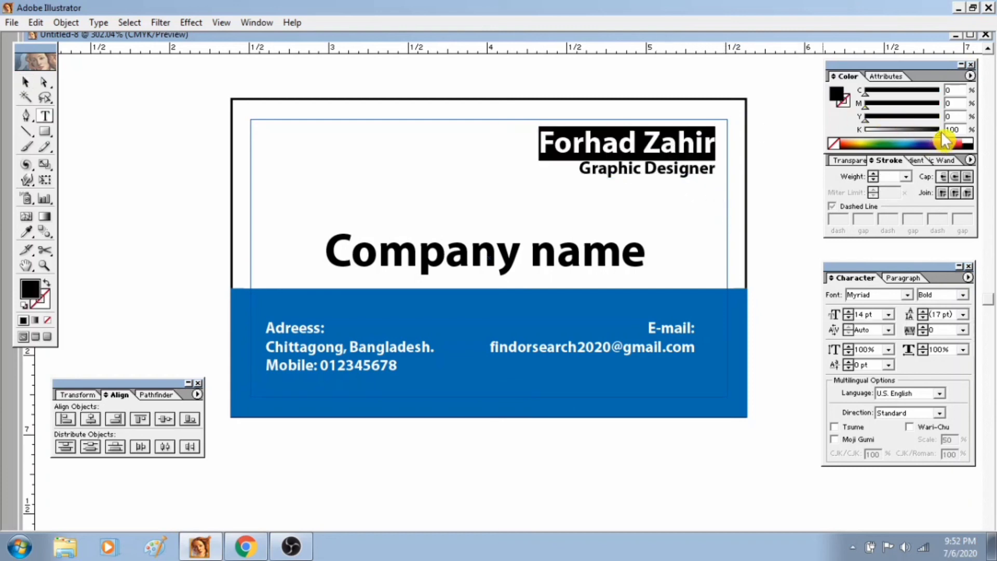
{"action": "left_click_drag", "start_coordinate": [940, 134], "coordinate": [816, 130]}
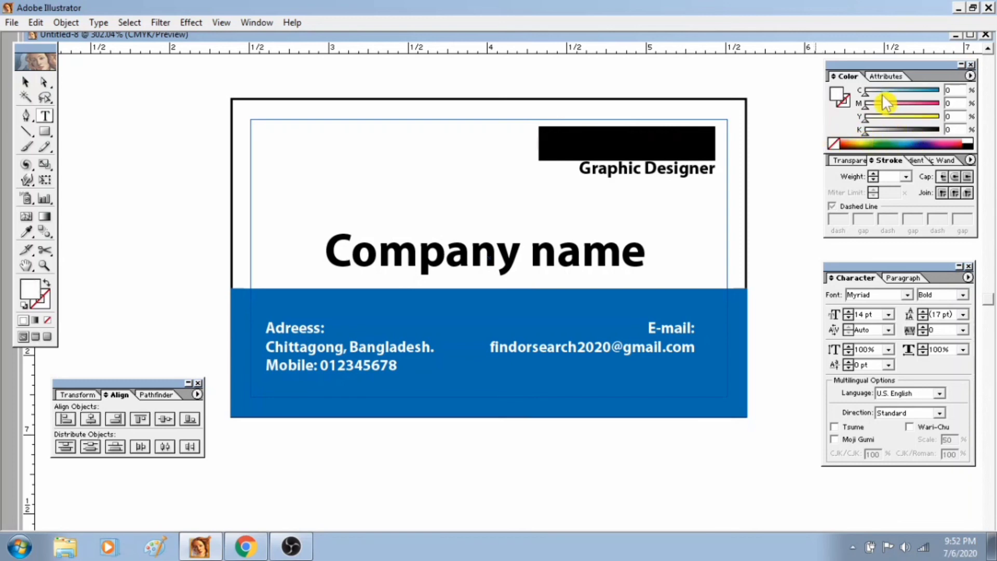
{"action": "left_click_drag", "start_coordinate": [883, 91], "coordinate": [940, 92]}
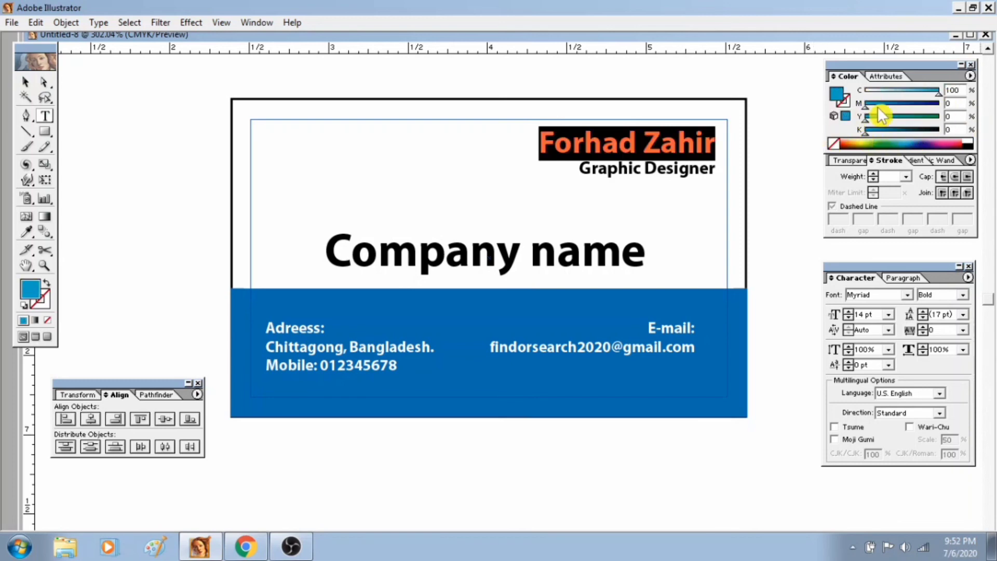
{"action": "left_click_drag", "start_coordinate": [879, 108], "coordinate": [894, 108]}
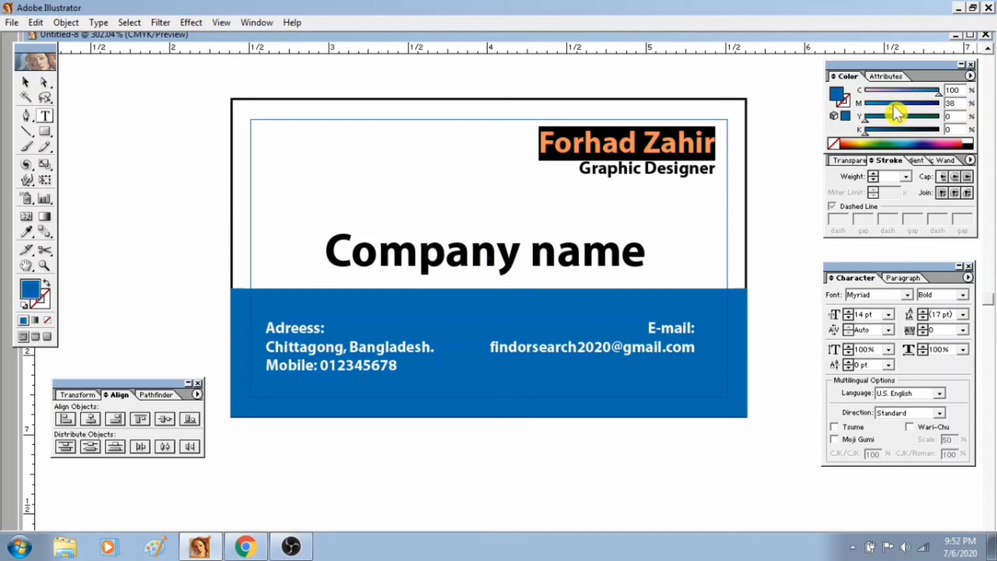
{"action": "left_click", "coordinate": [642, 216]}
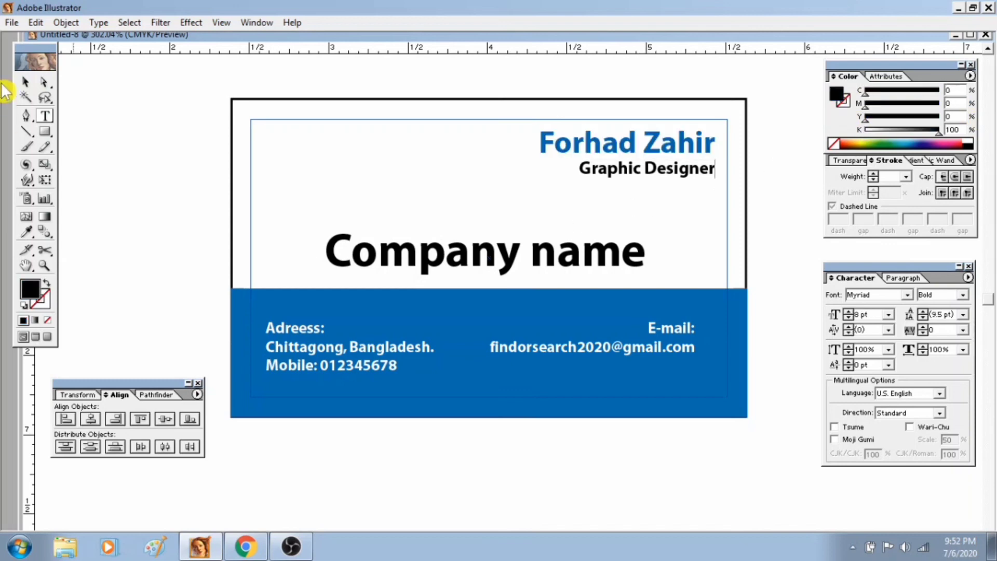
{"action": "left_click", "coordinate": [25, 82]}
{"action": "left_click", "coordinate": [553, 432]}
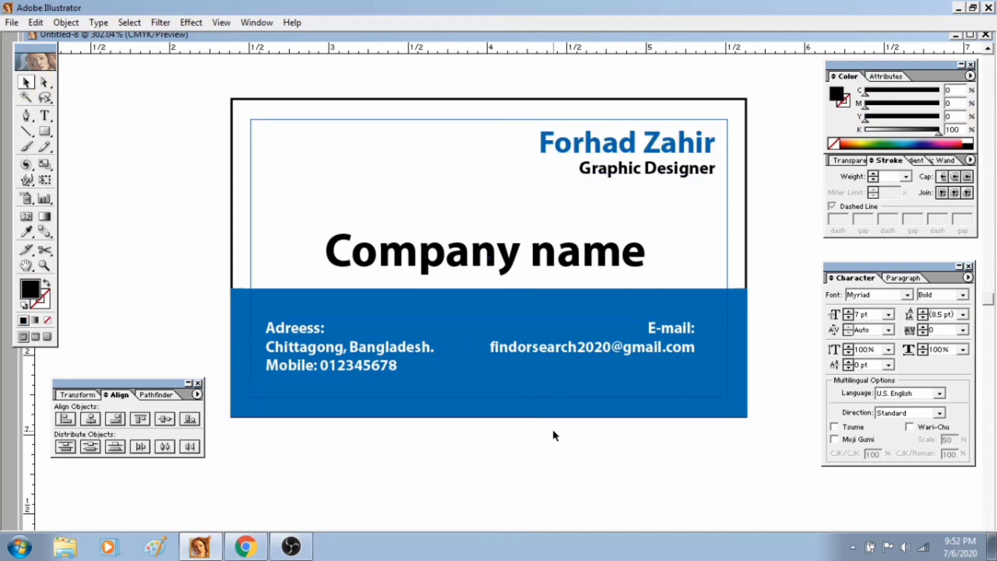
Draw a small black square as a logo placeholder directly before the company name, about as tall as its lettering.
{"action": "left_click", "coordinate": [46, 131]}
{"action": "mouse_move", "coordinate": [277, 227]}
{"action": "left_mouse_down"}
{"action": "mouse_move", "coordinate": [323, 272]}
{"action": "mouse_move", "coordinate": [299, 252]}
{"action": "left_mouse_up"}
{"action": "left_click", "coordinate": [27, 83]}
Select the black square together with the company name, shift them sideways to center the pair on the card, and deselect.
{"action": "left_click", "coordinate": [390, 258], "text": "shift"}
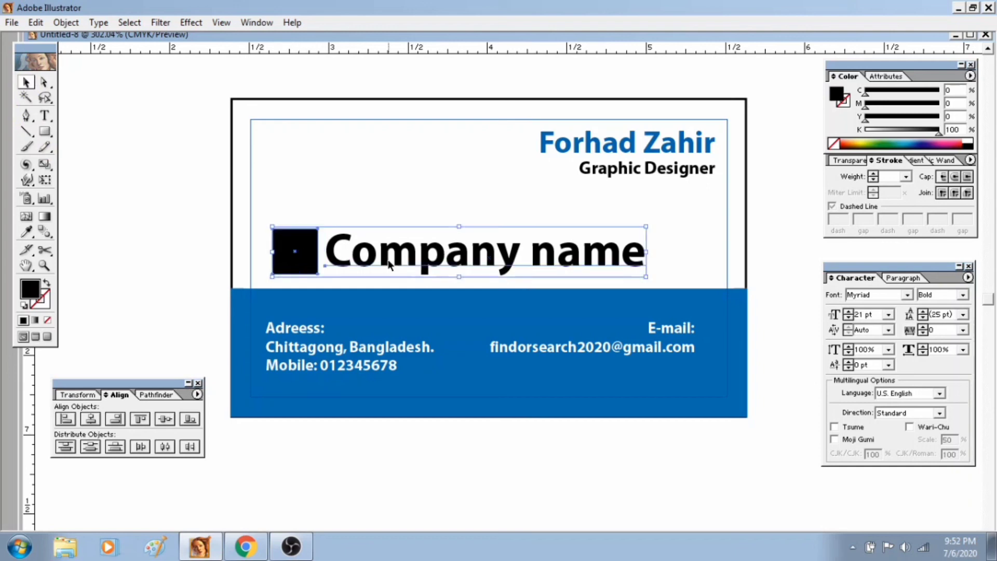
{"action": "left_click_drag", "start_coordinate": [390, 258], "coordinate": [425, 260]}
{"action": "left_click_drag", "start_coordinate": [500, 261], "coordinate": [483, 261]}
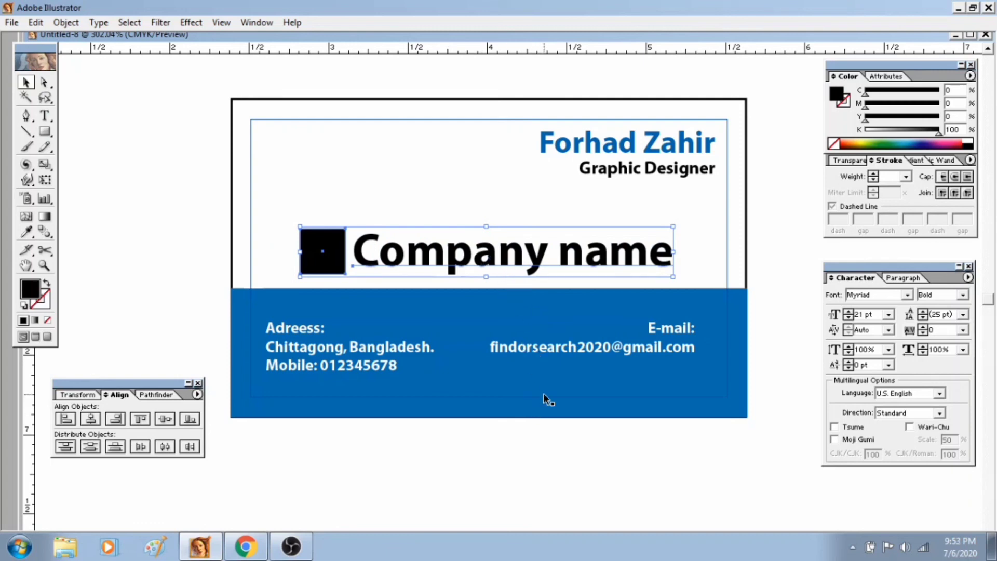
{"action": "left_click", "coordinate": [526, 454]}
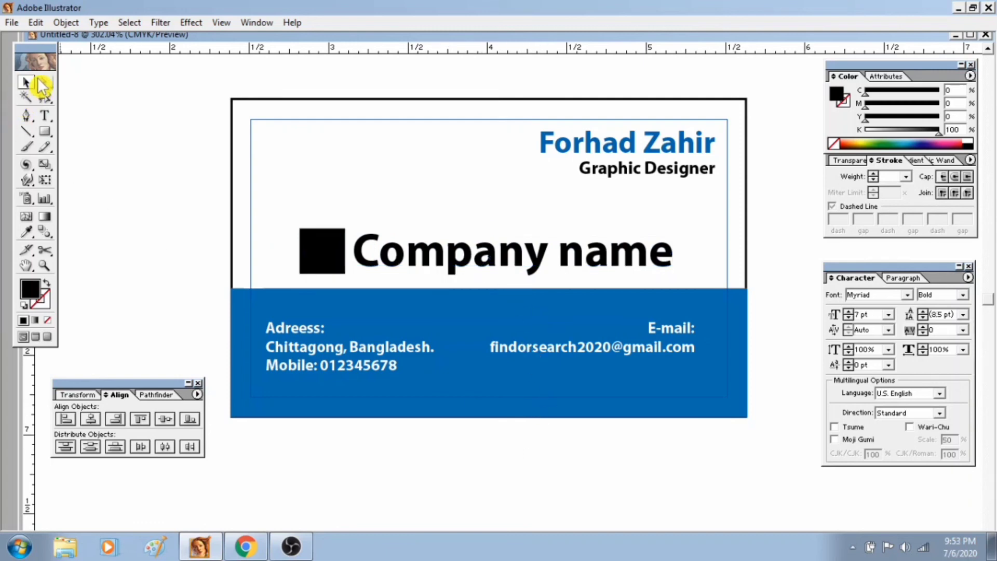
{"action": "left_click", "coordinate": [45, 133]}
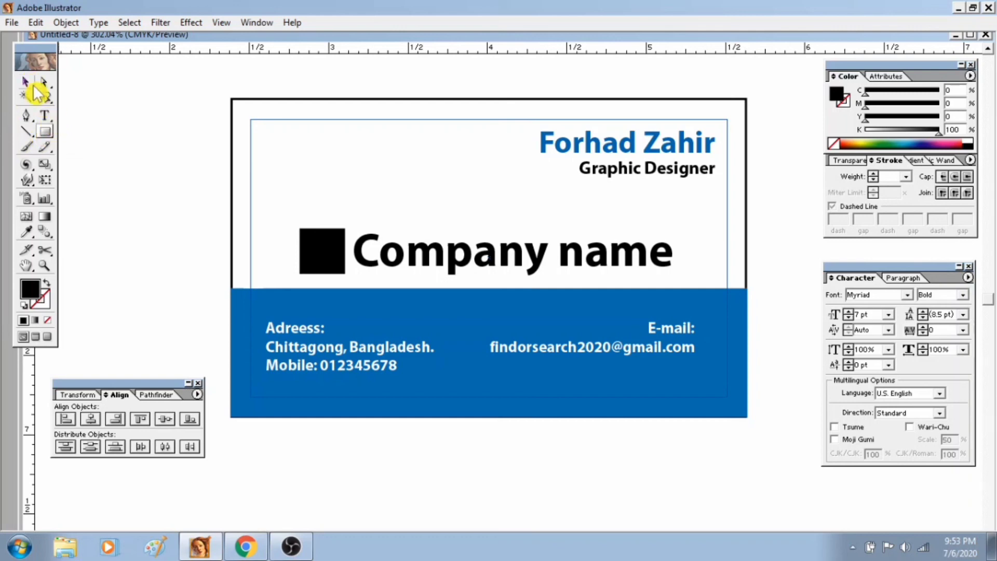
{"action": "left_click", "coordinate": [26, 83]}
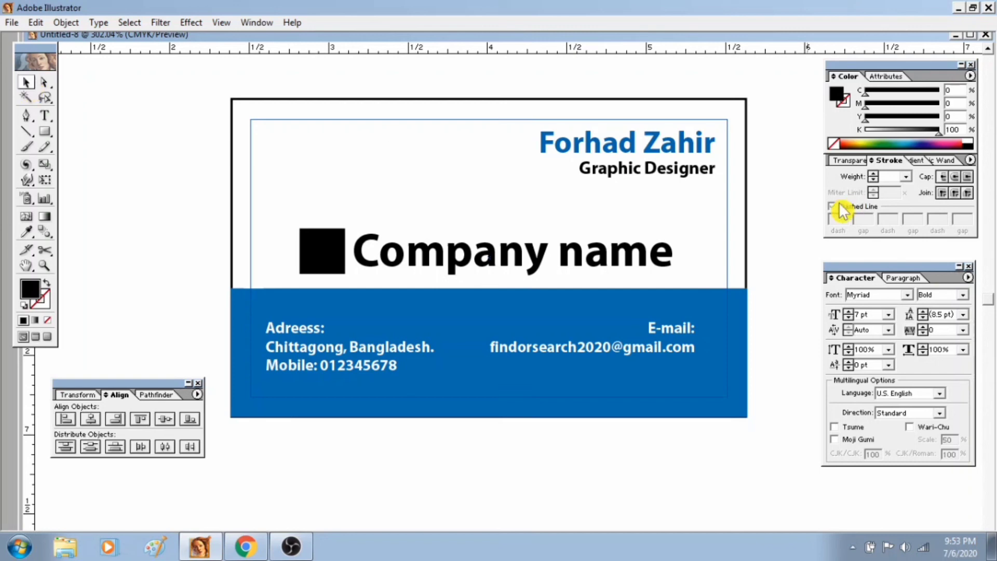
Maximize the document window to view the finished card and minimize the program.
{"action": "double_click", "coordinate": [890, 35]}
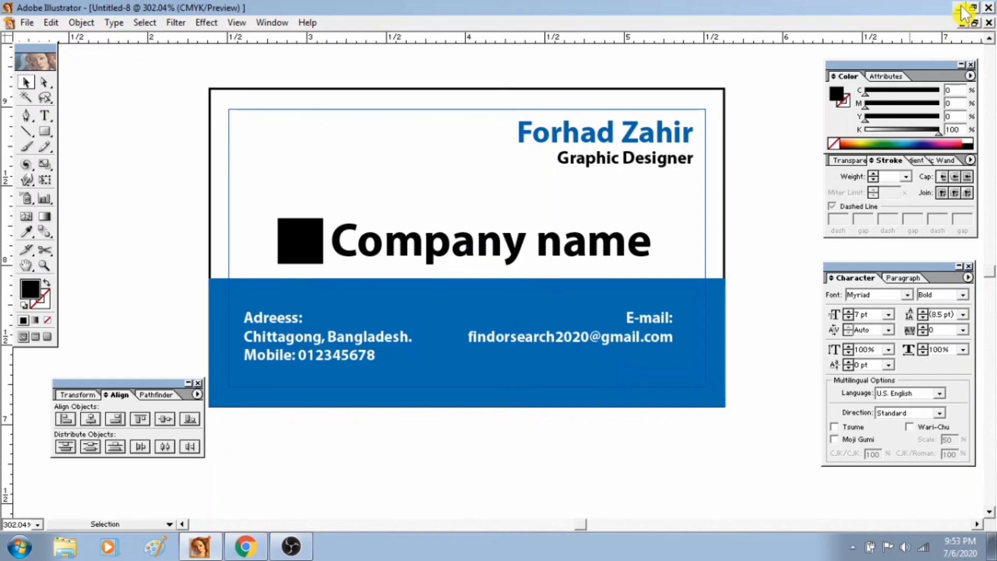
{"action": "left_click", "coordinate": [959, 7]}
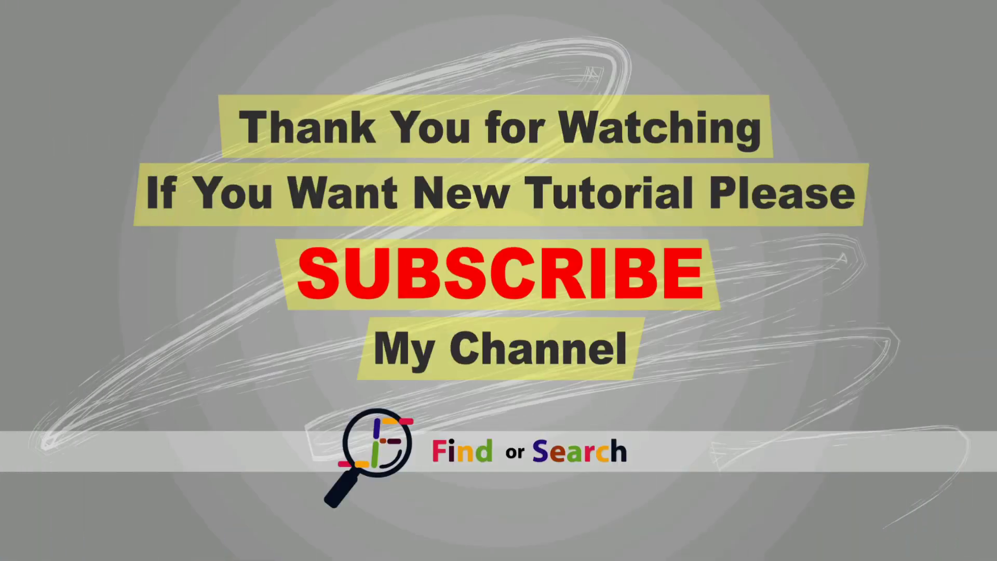